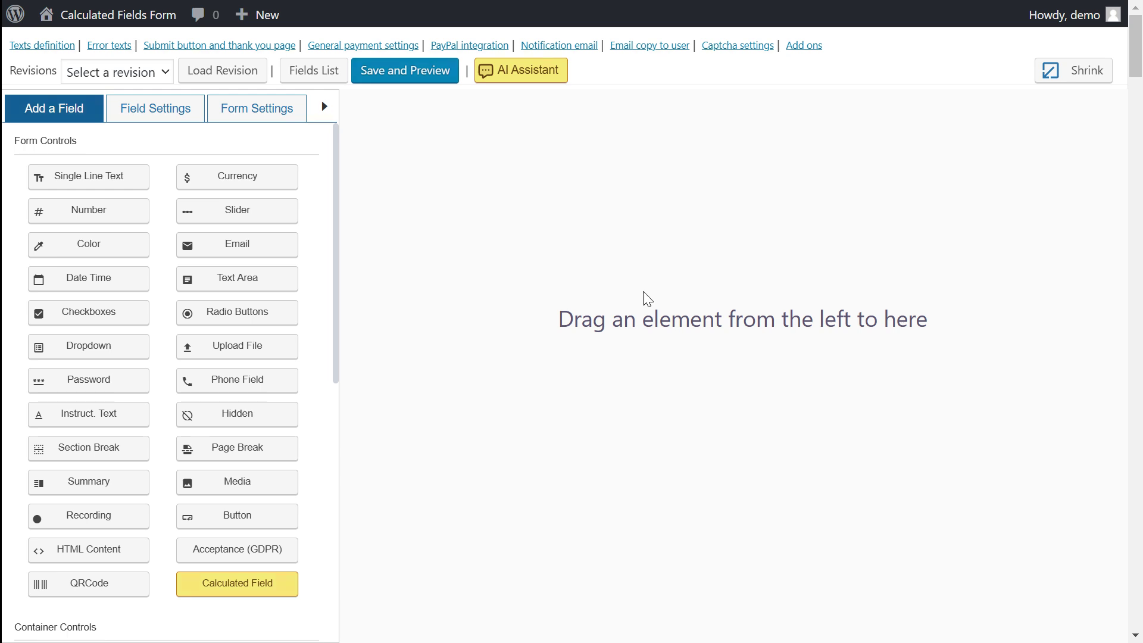
Name the form 'Mortgage Calculator From Scratch', centre it, left-align labels and disable dynamic equation evaluation.
{"action": "left_click", "coordinate": [616, 122]}
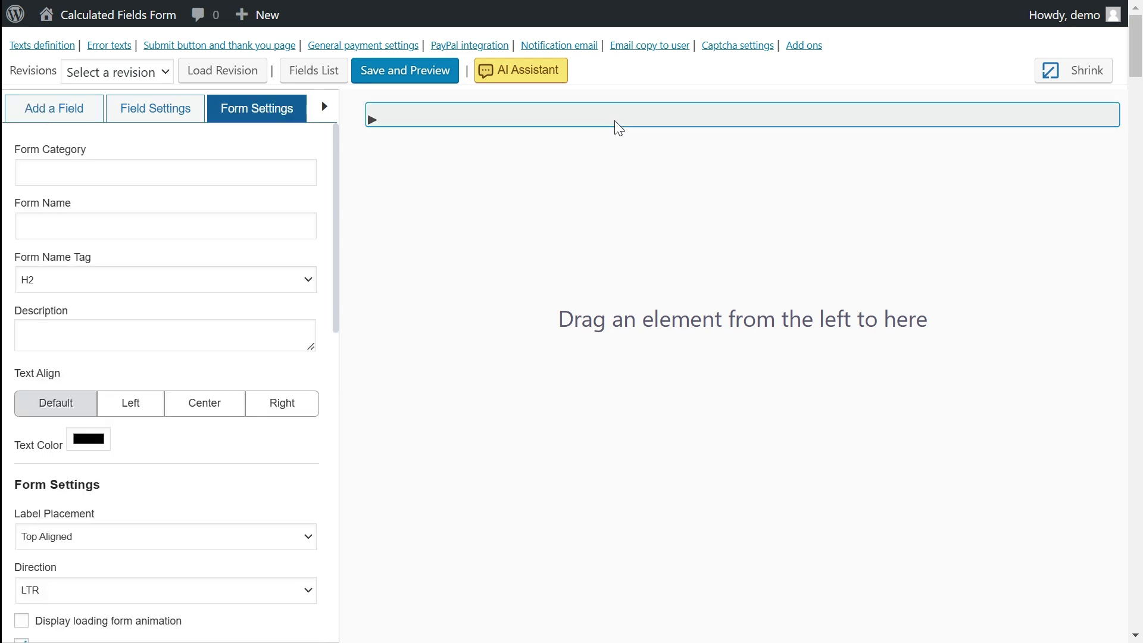
{"action": "left_click", "coordinate": [129, 227]}
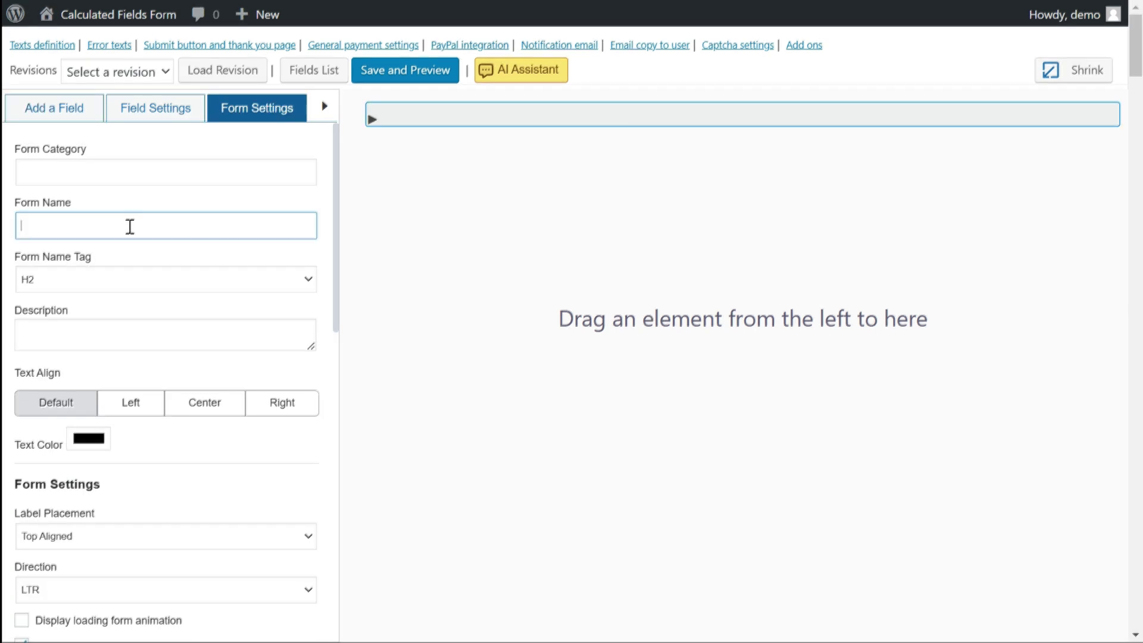
{"action": "type", "text": "Mortgage Calculator From Scratch"}
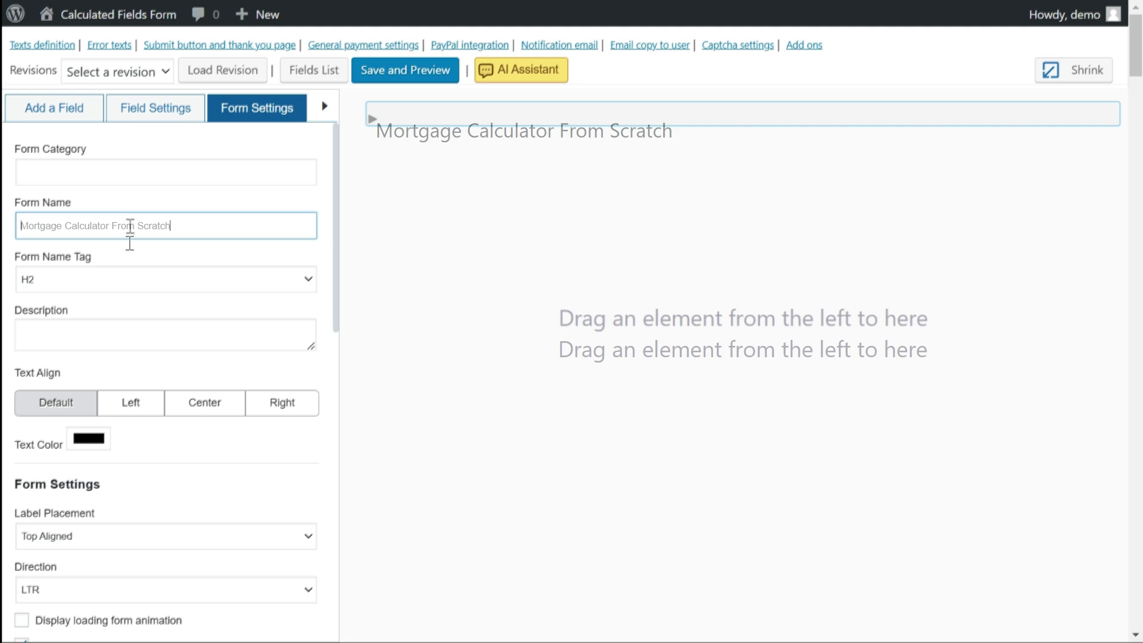
{"action": "left_click", "coordinate": [186, 410]}
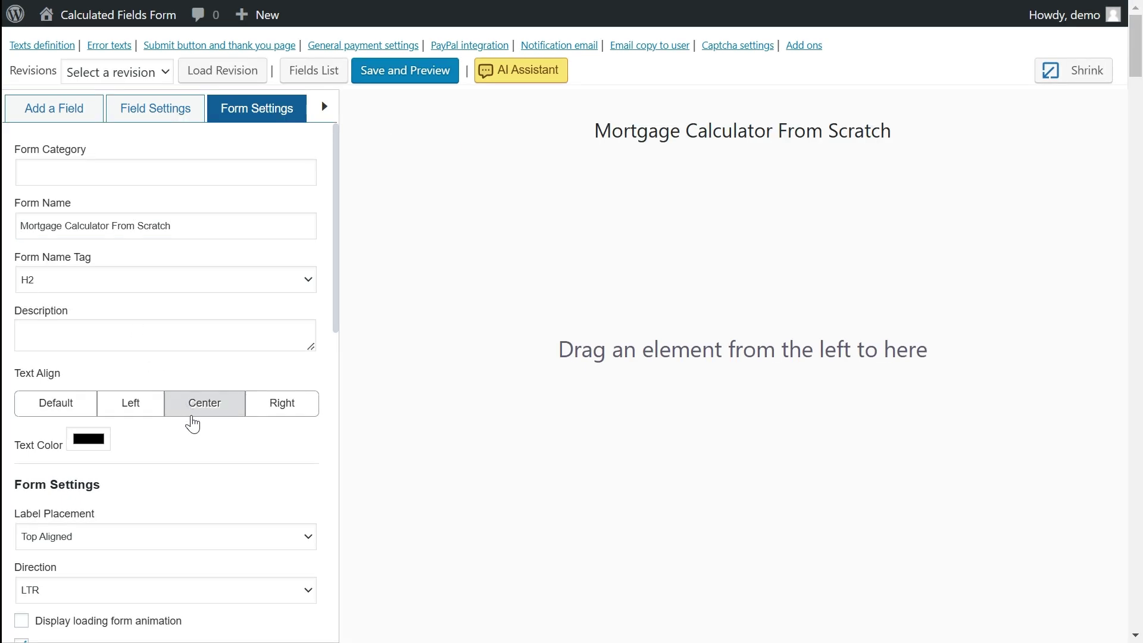
{"action": "left_click", "coordinate": [191, 539]}
{"action": "key", "text": "Down"}
{"action": "scroll", "coordinate": [202, 482], "scroll_direction": "down", "scroll_amount": 5}
{"action": "scroll", "coordinate": [201, 475], "scroll_direction": "down", "scroll_amount": 2}
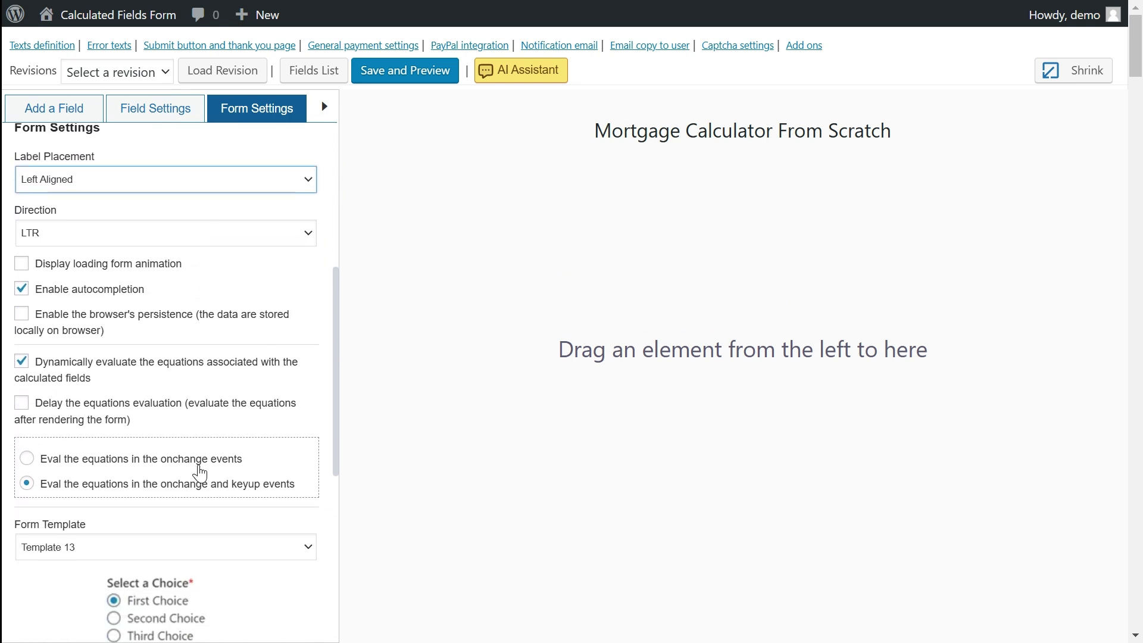
{"action": "left_click", "coordinate": [22, 362]}
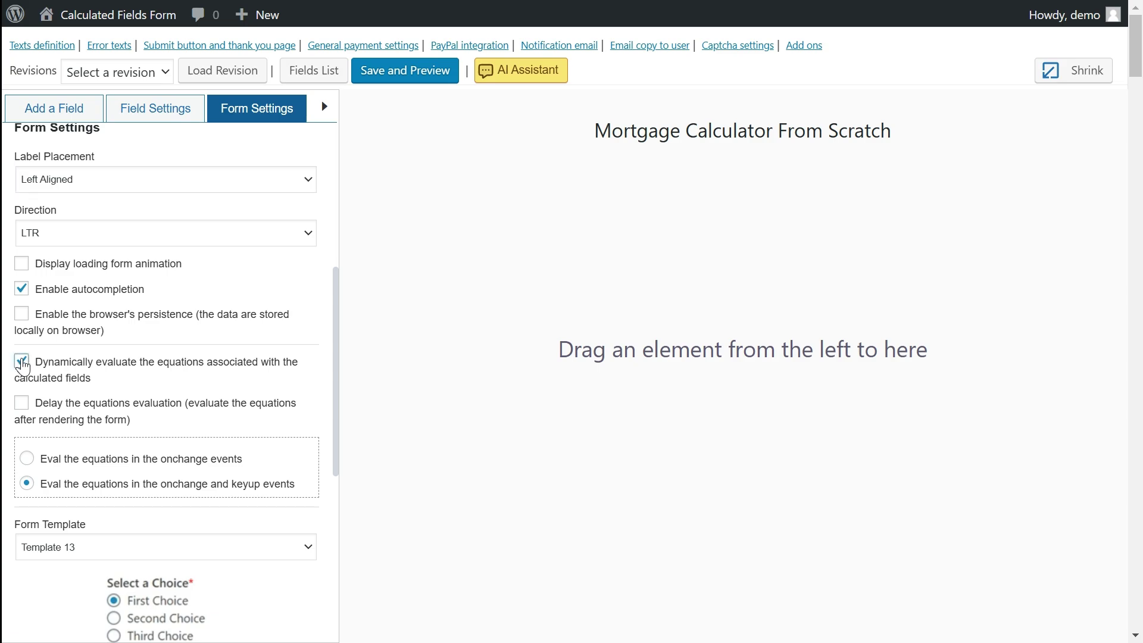
Add a large, required 'Home Price' currency field with no currency code, dynamic formatting and two decimals.
{"action": "left_click", "coordinate": [27, 102]}
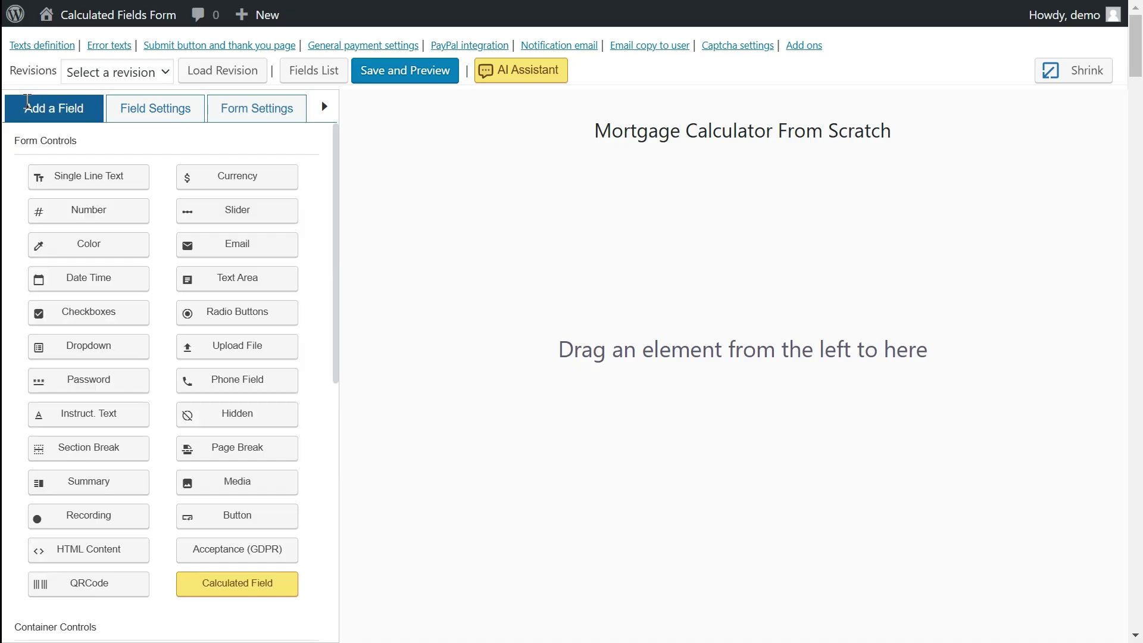
{"action": "left_click", "coordinate": [209, 176]}
{"action": "left_click", "coordinate": [458, 184]}
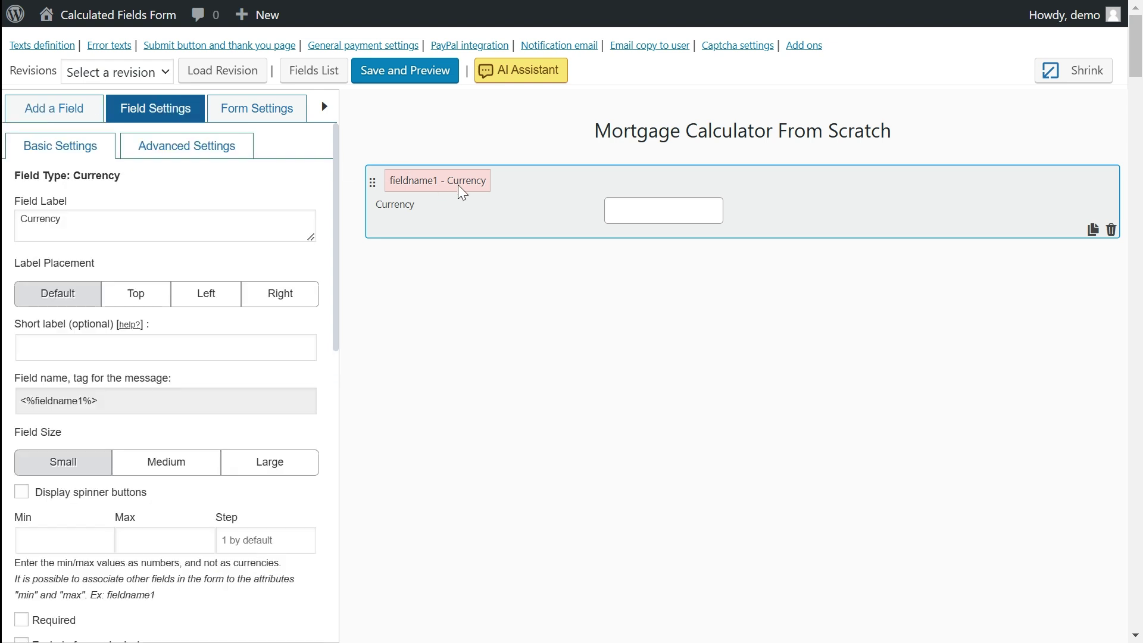
{"action": "left_click", "coordinate": [207, 230]}
{"action": "key", "text": "ctrl+a"}
{"action": "type", "text": "Home Price"}
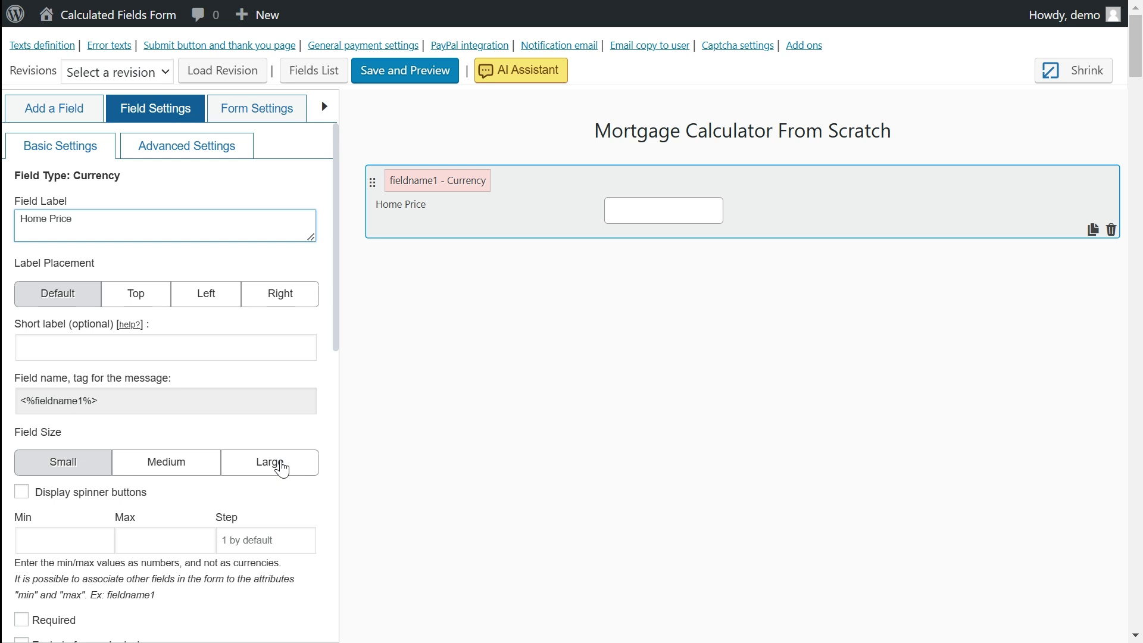
{"action": "left_click", "coordinate": [282, 463]}
{"action": "scroll", "coordinate": [257, 429], "scroll_direction": "down", "scroll_amount": 2}
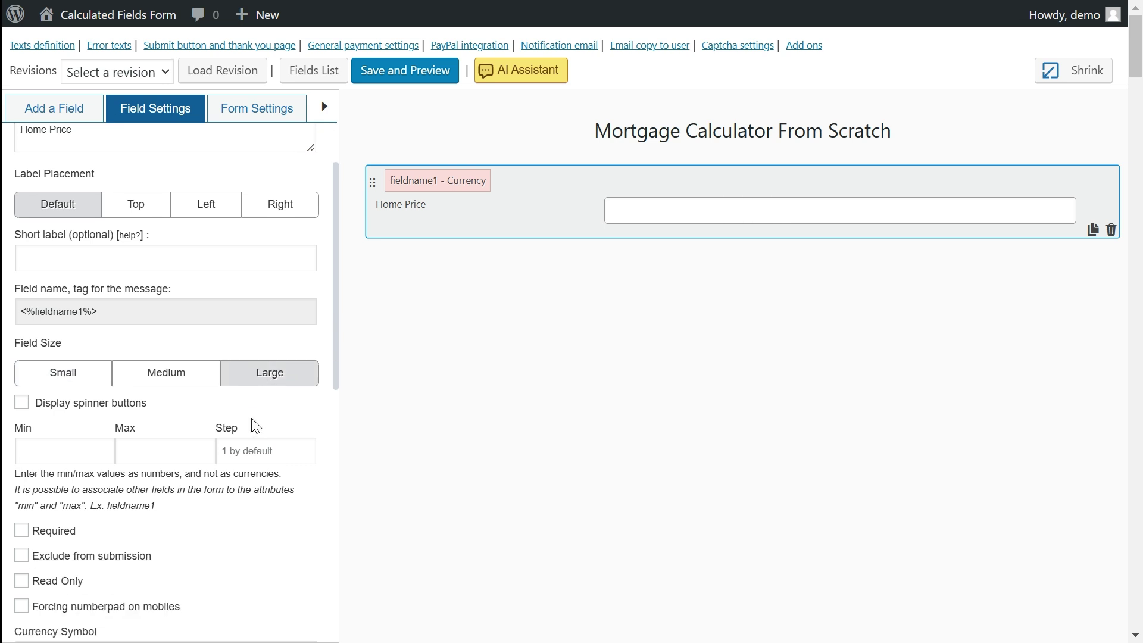
{"action": "scroll", "coordinate": [244, 423], "scroll_direction": "down", "scroll_amount": 2}
{"action": "left_click", "coordinate": [22, 441]}
{"action": "scroll", "coordinate": [184, 431], "scroll_direction": "down", "scroll_amount": 4}
{"action": "left_click_drag", "start_coordinate": [184, 438], "coordinate": [9, 452]}
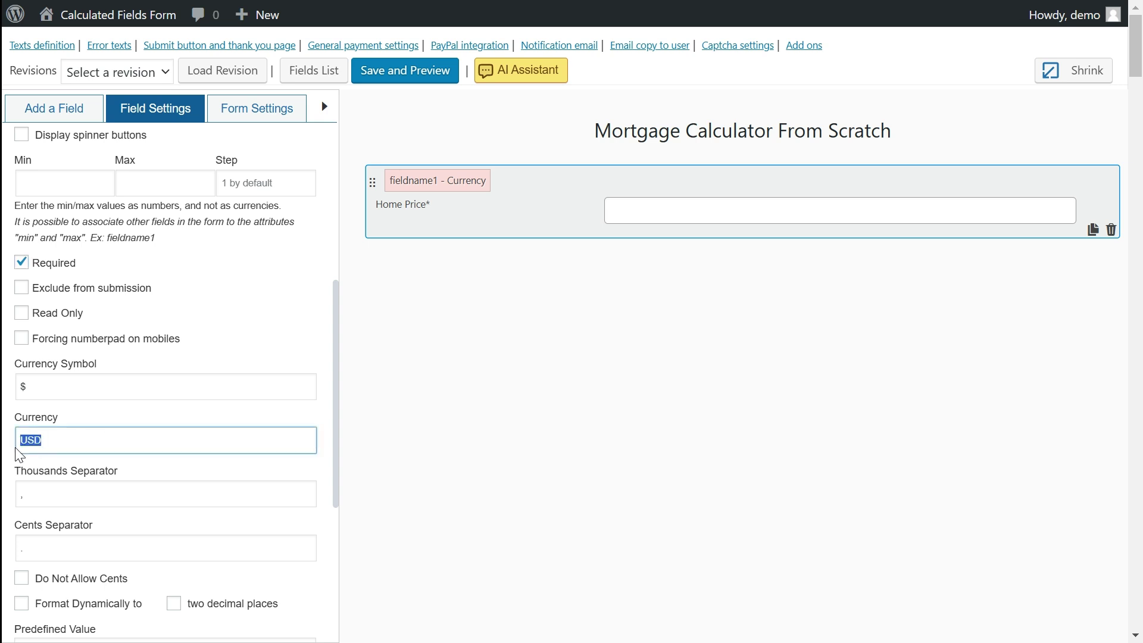
{"action": "key", "text": "BackSpace"}
{"action": "scroll", "coordinate": [95, 393], "scroll_direction": "down", "scroll_amount": 4}
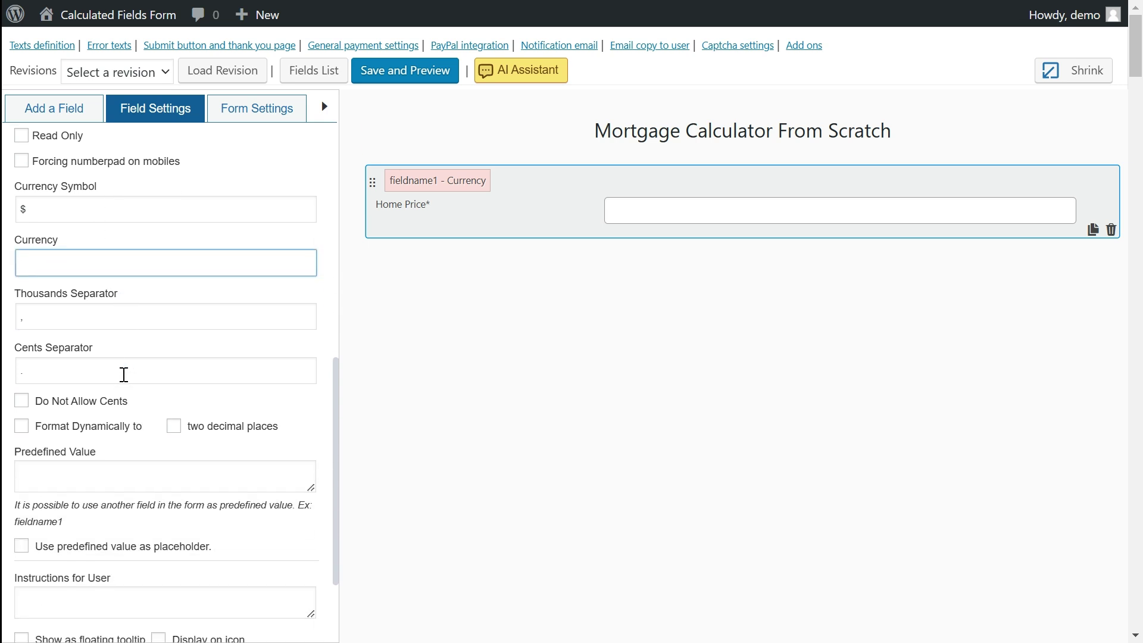
{"action": "left_click", "coordinate": [22, 425]}
{"action": "left_click", "coordinate": [174, 426]}
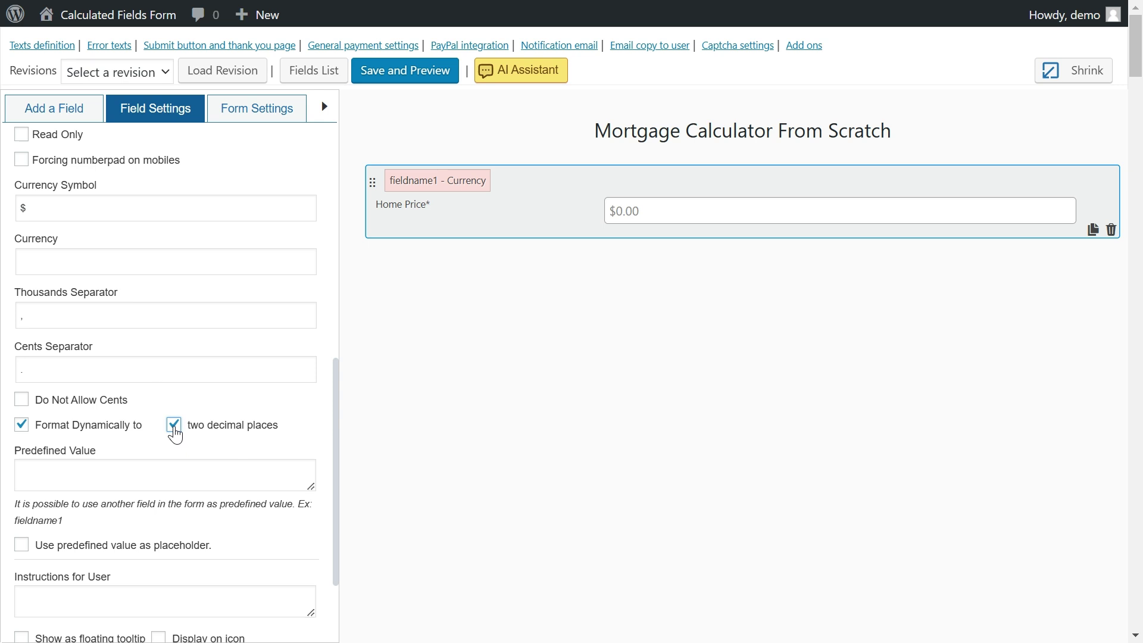
Add a large 'Down Payment' currency field with no currency code, dynamic formatting and two decimals.
{"action": "left_click", "coordinate": [53, 108]}
{"action": "left_click", "coordinate": [237, 182]}
{"action": "left_click_drag", "start_coordinate": [140, 227], "coordinate": [8, 233]}
{"action": "type", "text": "Down Payment"}
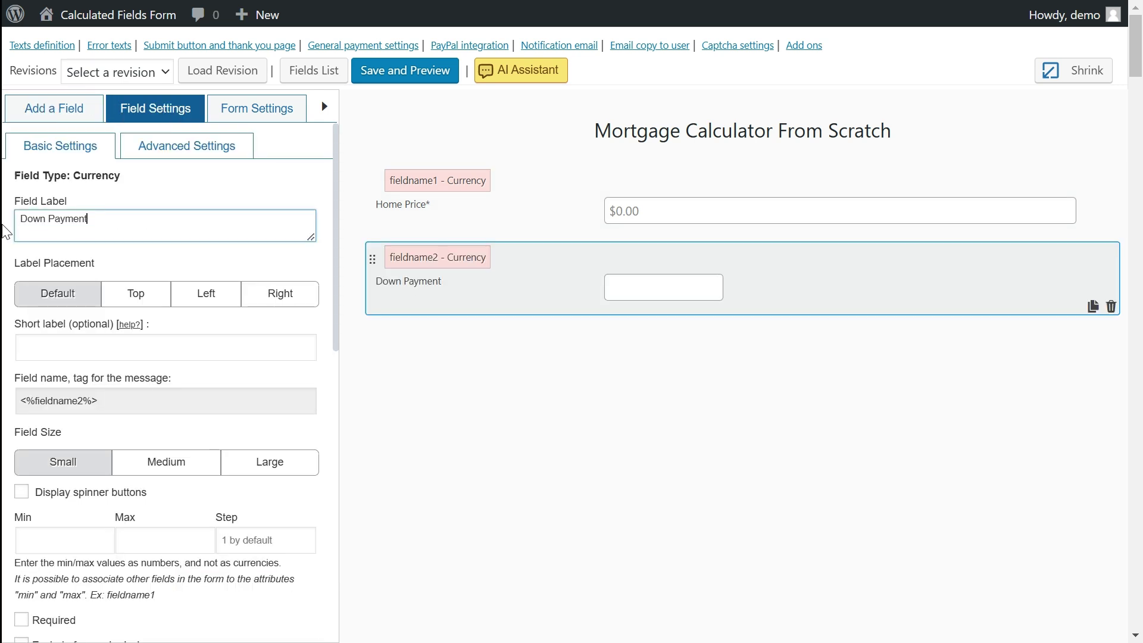
{"action": "left_click", "coordinate": [265, 479]}
{"action": "scroll", "coordinate": [256, 441], "scroll_direction": "down", "scroll_amount": 5}
{"action": "scroll", "coordinate": [249, 441], "scroll_direction": "down", "scroll_amount": 3}
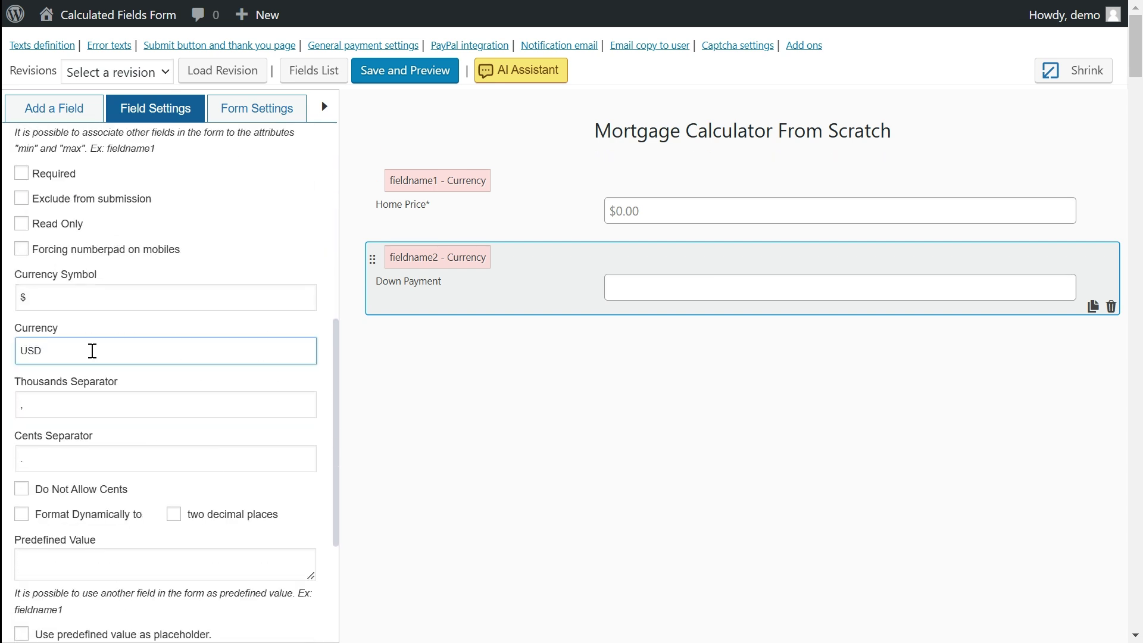
{"action": "left_click_drag", "start_coordinate": [91, 351], "coordinate": [6, 345]}
{"action": "key", "text": "BackSpace"}
{"action": "left_click", "coordinate": [21, 515]}
{"action": "left_click", "coordinate": [174, 515]}
Add a large, required number field labelled 'Length of Loan (in years)'.
{"action": "left_click", "coordinate": [43, 105]}
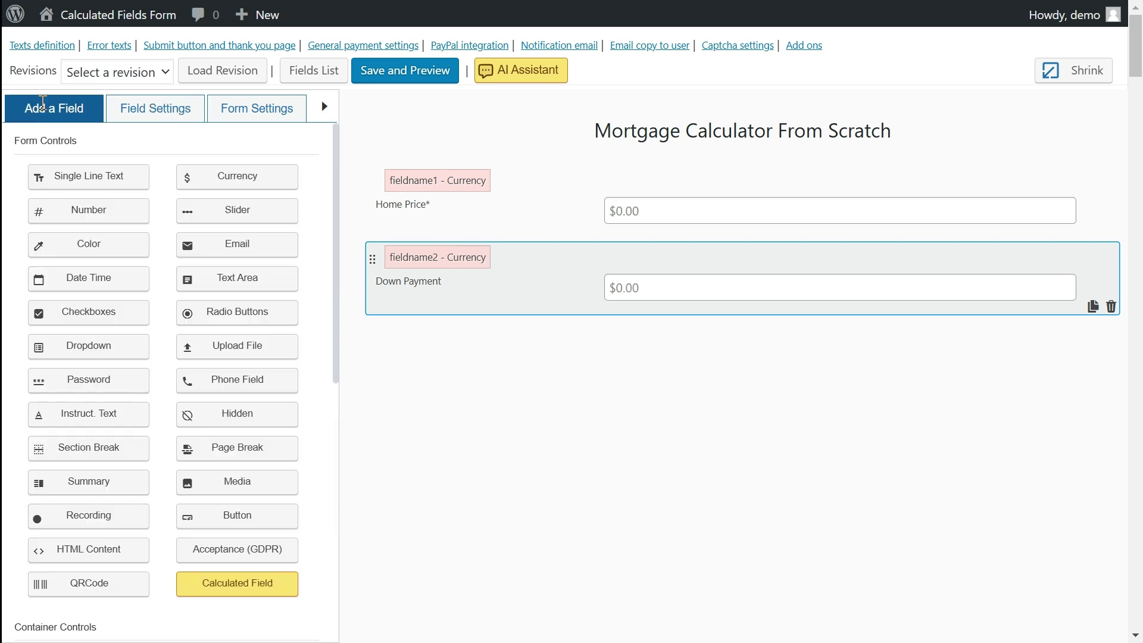
{"action": "left_click", "coordinate": [119, 217]}
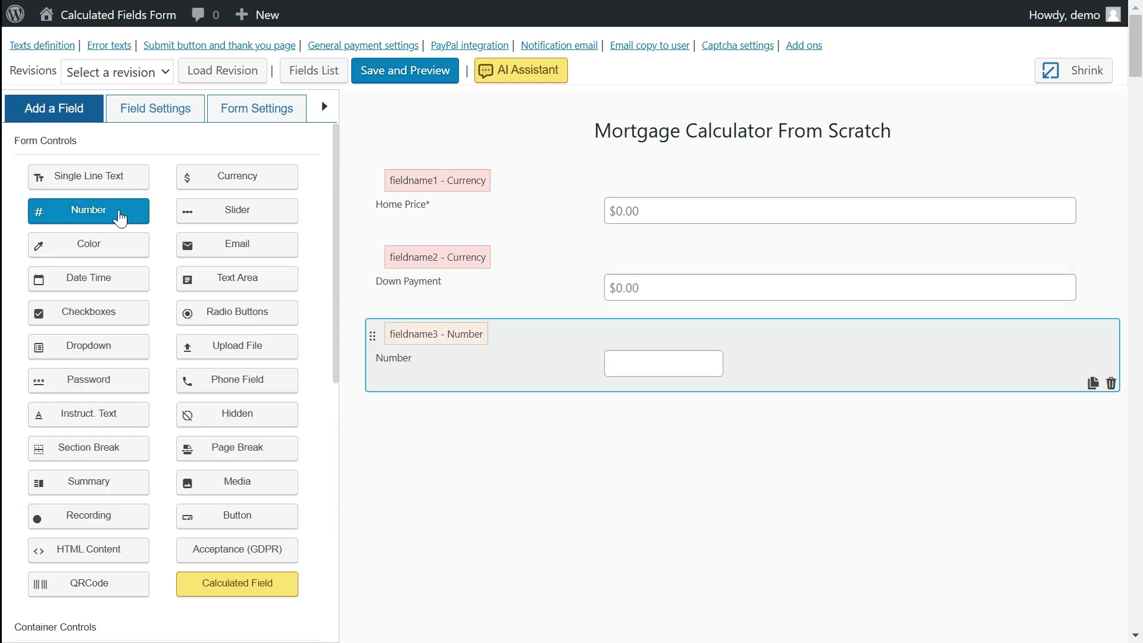
{"action": "type", "text": "Length of Loan (in years)"}
{"action": "left_click", "coordinate": [280, 464]}
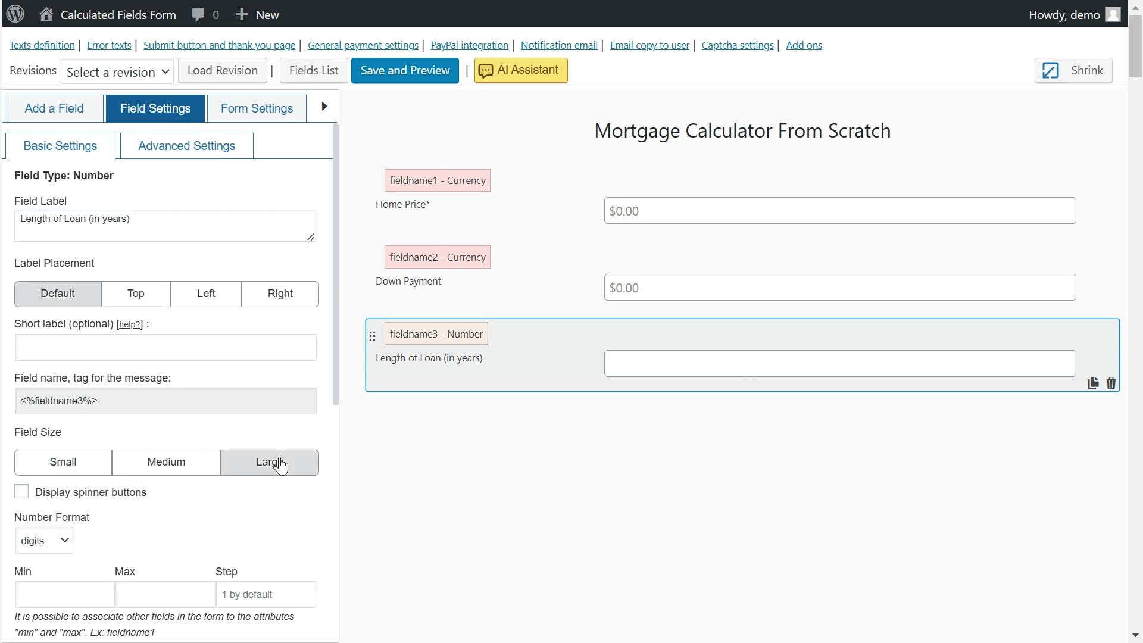
{"action": "scroll", "coordinate": [187, 483], "scroll_direction": "down", "scroll_amount": 5}
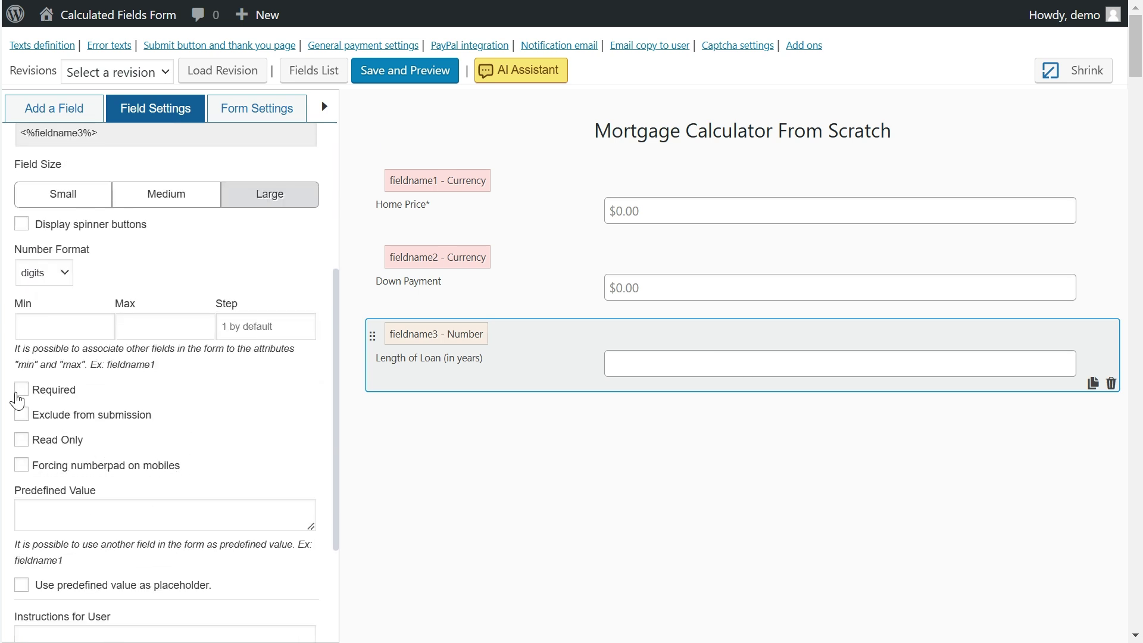
{"action": "left_click", "coordinate": [21, 393]}
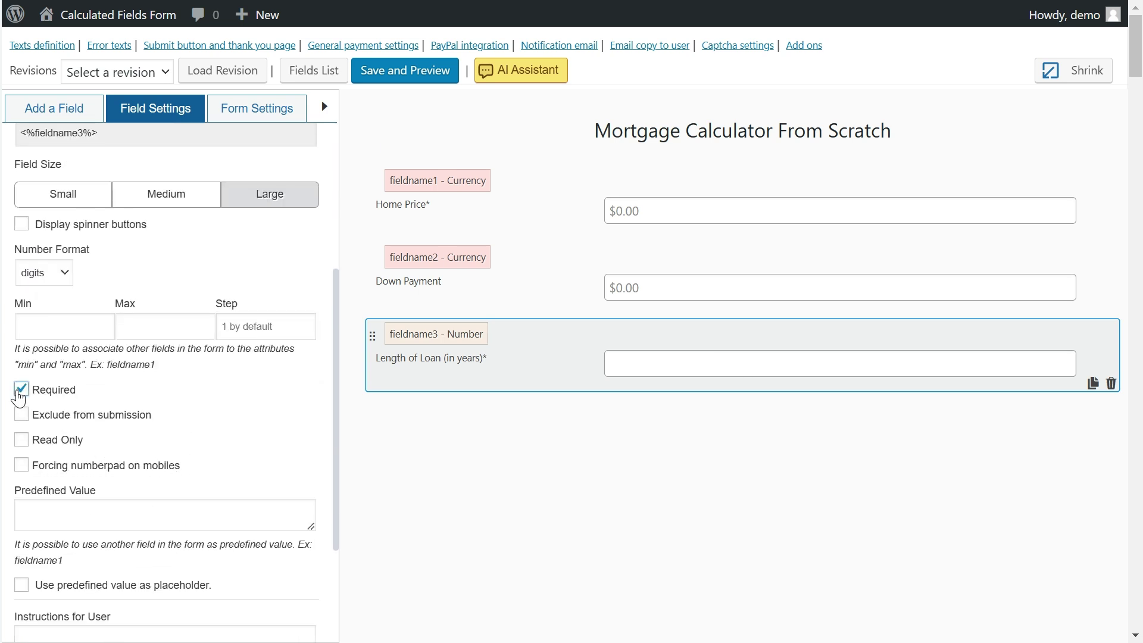
Add a large, required 'Interest Rate (annual interest rate)' number field formatted dynamically as percent.
{"action": "left_click", "coordinate": [33, 113]}
{"action": "left_click", "coordinate": [84, 218]}
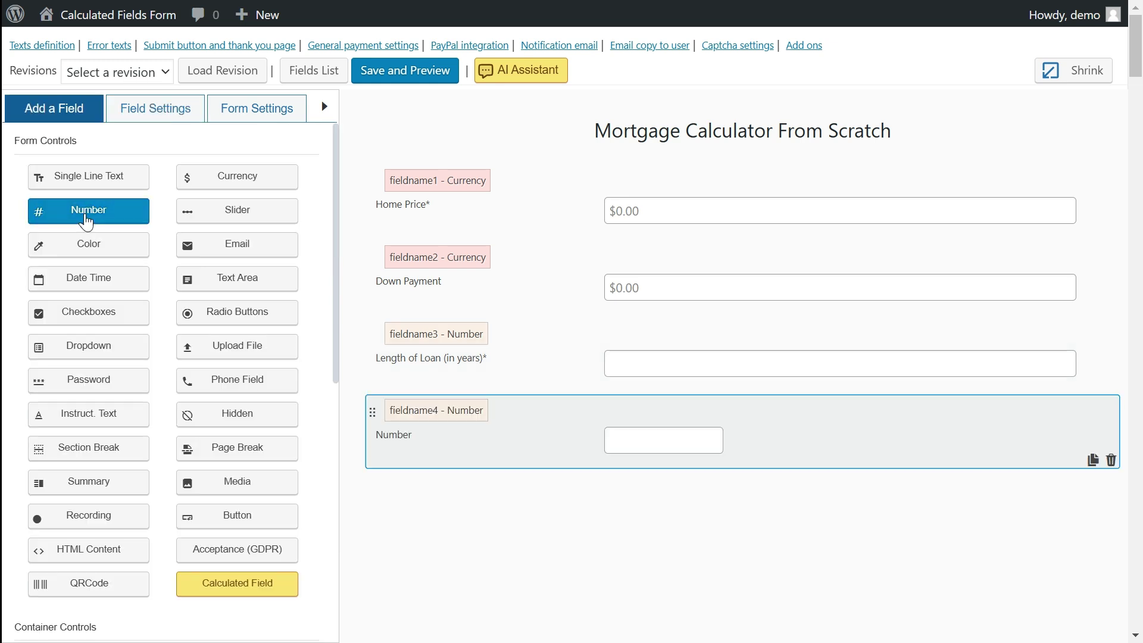
{"action": "triple_click", "coordinate": [194, 221]}
{"action": "type", "text": "Interest Rate (annual interest rate)"}
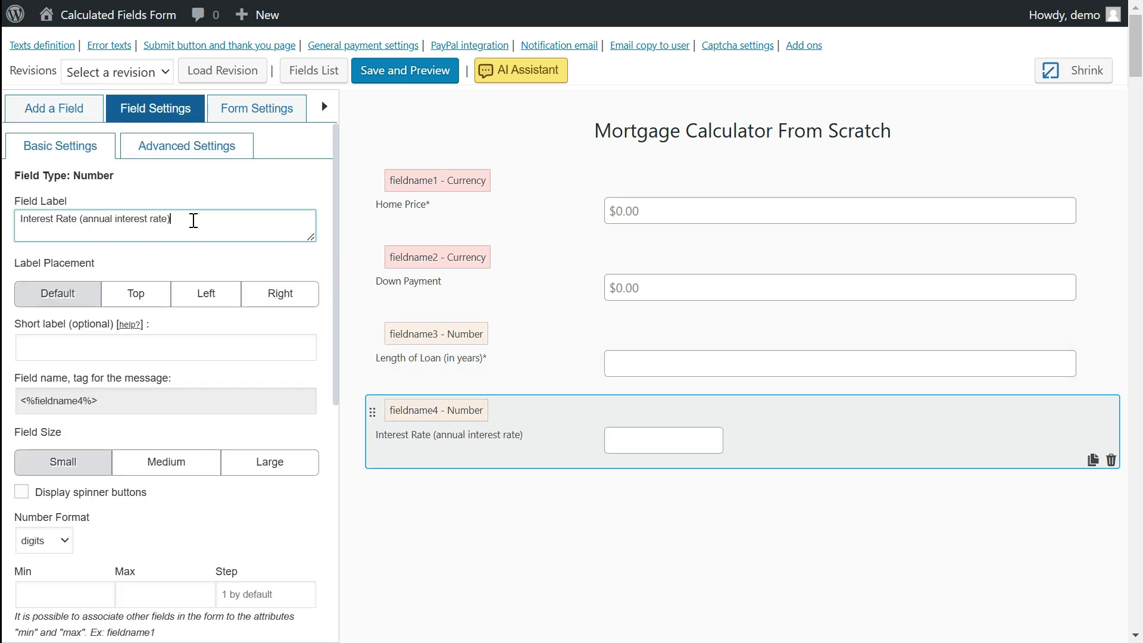
{"action": "left_click", "coordinate": [270, 470]}
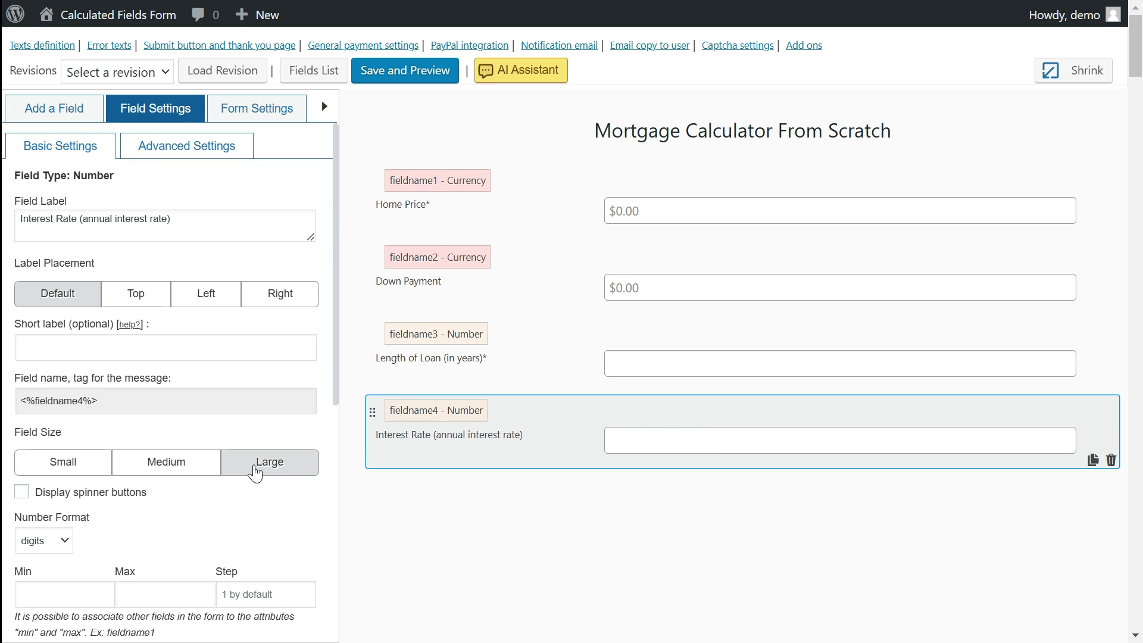
{"action": "scroll", "coordinate": [191, 434], "scroll_direction": "down", "scroll_amount": 3}
{"action": "left_click", "coordinate": [68, 363]}
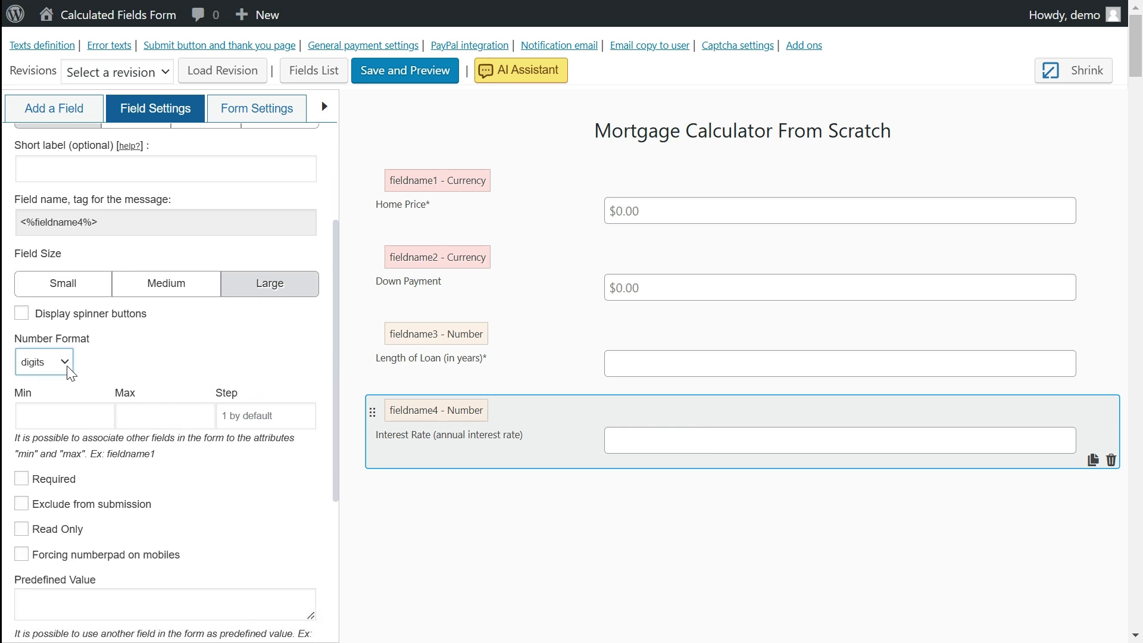
{"action": "left_click", "coordinate": [51, 416]}
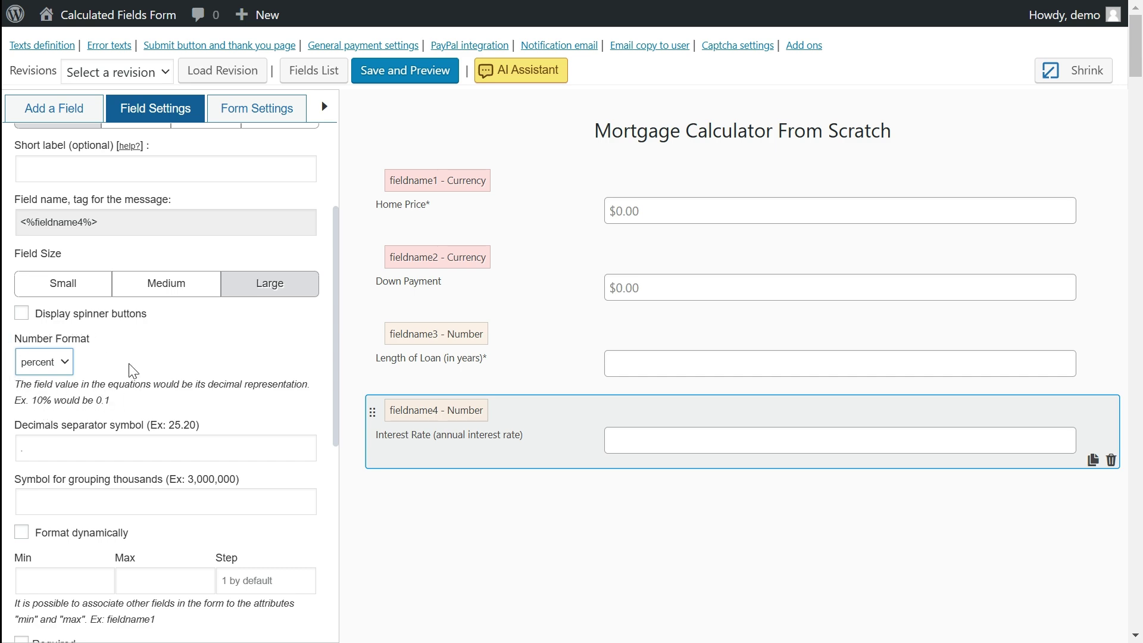
{"action": "scroll", "coordinate": [24, 357], "scroll_direction": "down", "scroll_amount": 3}
{"action": "left_click", "coordinate": [22, 354]}
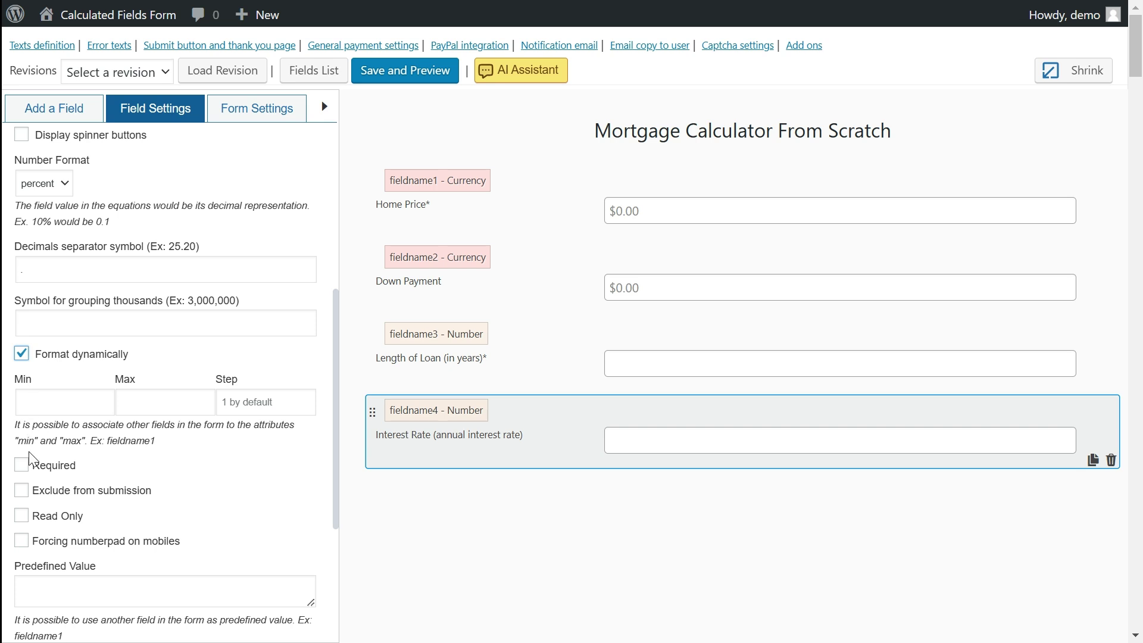
{"action": "left_click", "coordinate": [22, 465]}
{"action": "scroll", "coordinate": [25, 191], "scroll_direction": "up", "scroll_amount": 3}
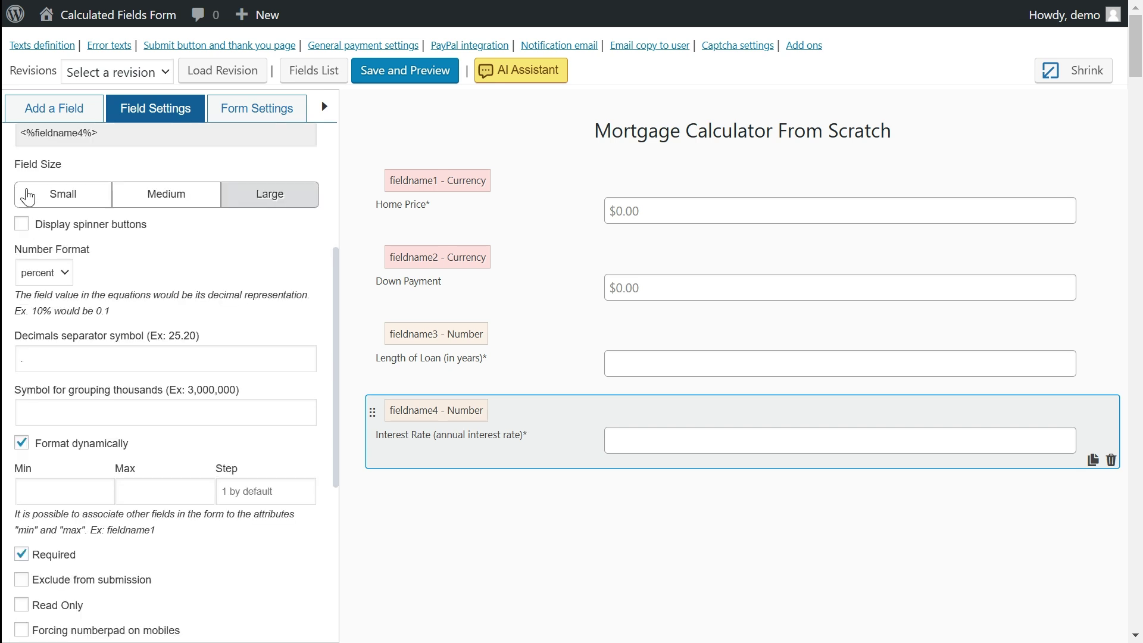
Add a large, required 'Mortgage Start Date' date field defaulting to the current date.
{"action": "left_click", "coordinate": [32, 109]}
{"action": "left_click", "coordinate": [46, 281]}
{"action": "triple_click", "coordinate": [174, 233]}
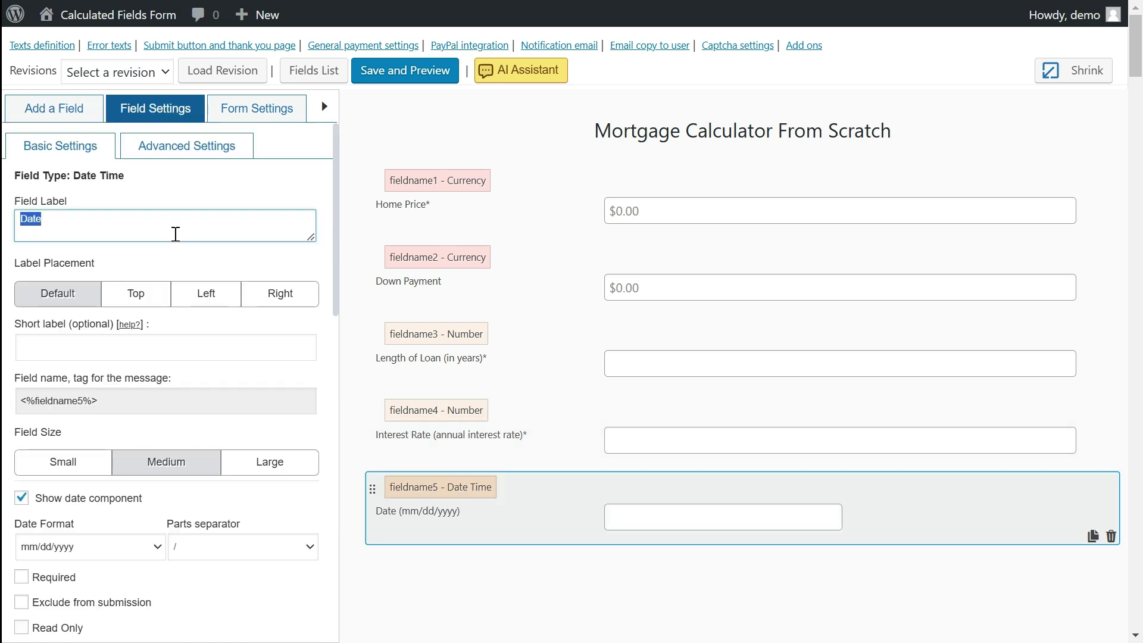
{"action": "type", "text": "Mortgage Start Date"}
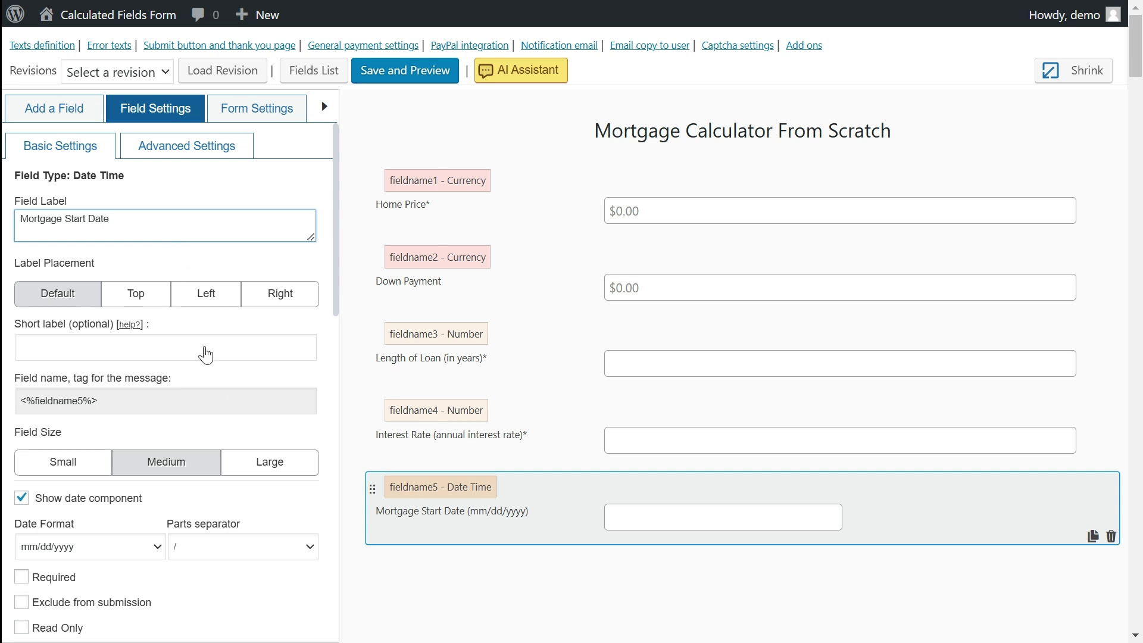
{"action": "left_click", "coordinate": [271, 466]}
{"action": "left_click", "coordinate": [21, 577]}
{"action": "scroll", "coordinate": [20, 217], "scroll_direction": "down", "scroll_amount": 5}
{"action": "left_click", "coordinate": [21, 216]}
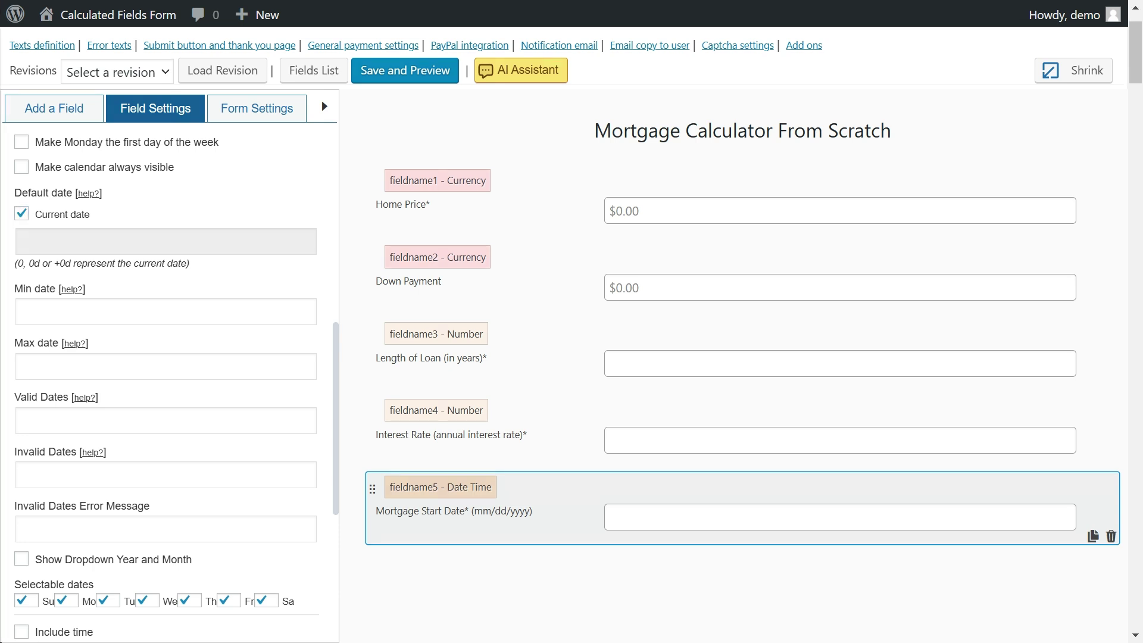
Add a calculate-type button that shows a progress indicator.
{"action": "left_click", "coordinate": [31, 114]}
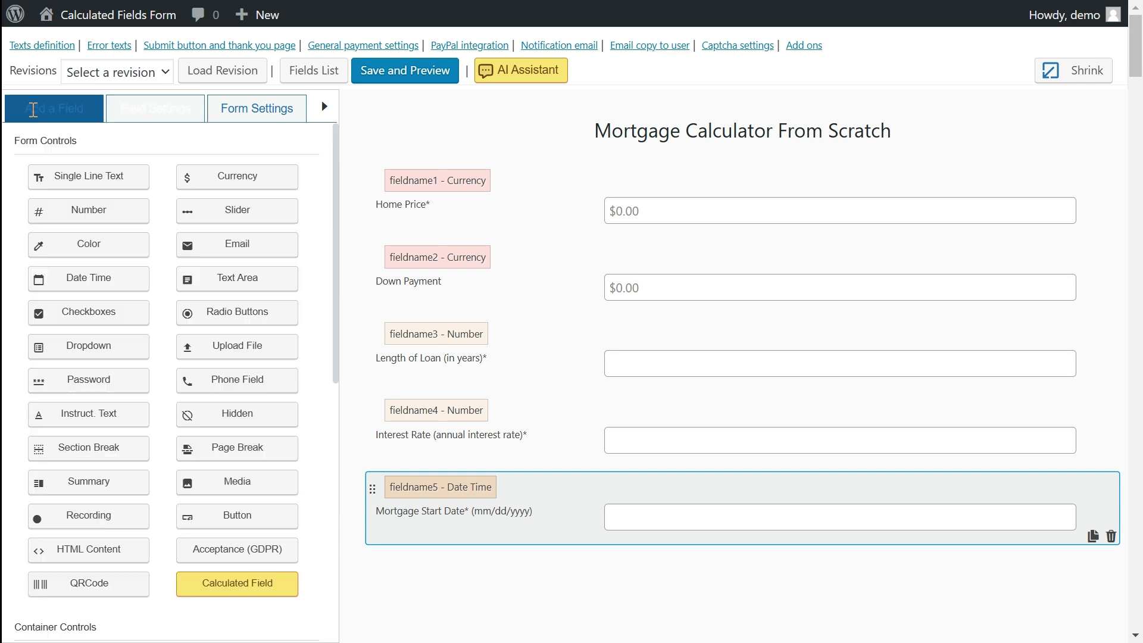
{"action": "left_click", "coordinate": [271, 446]}
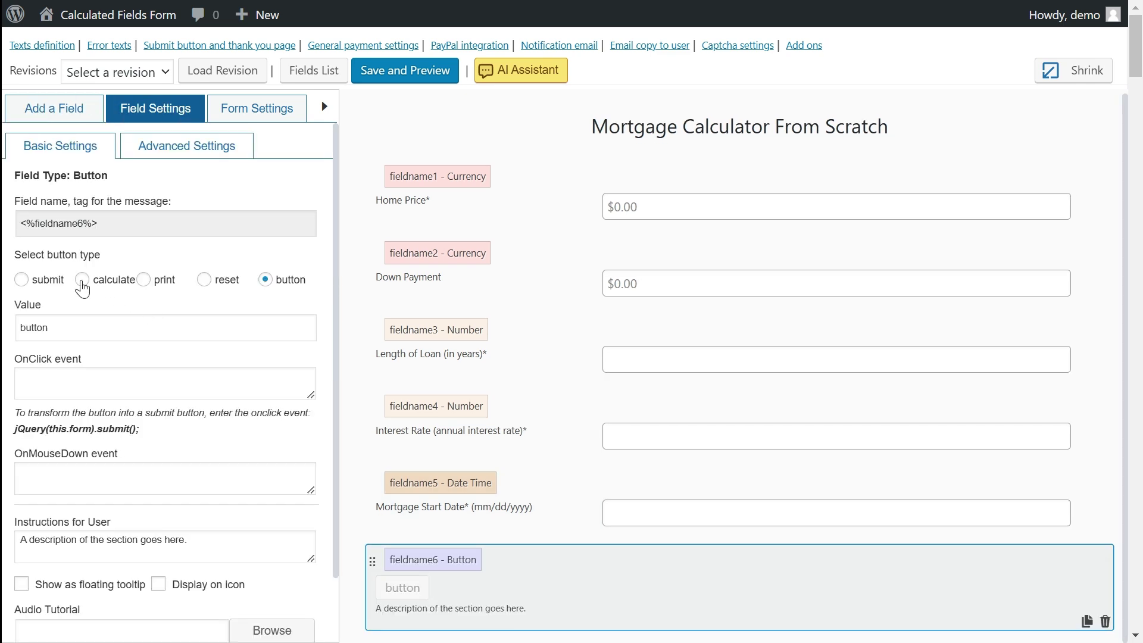
{"action": "left_click", "coordinate": [82, 281]}
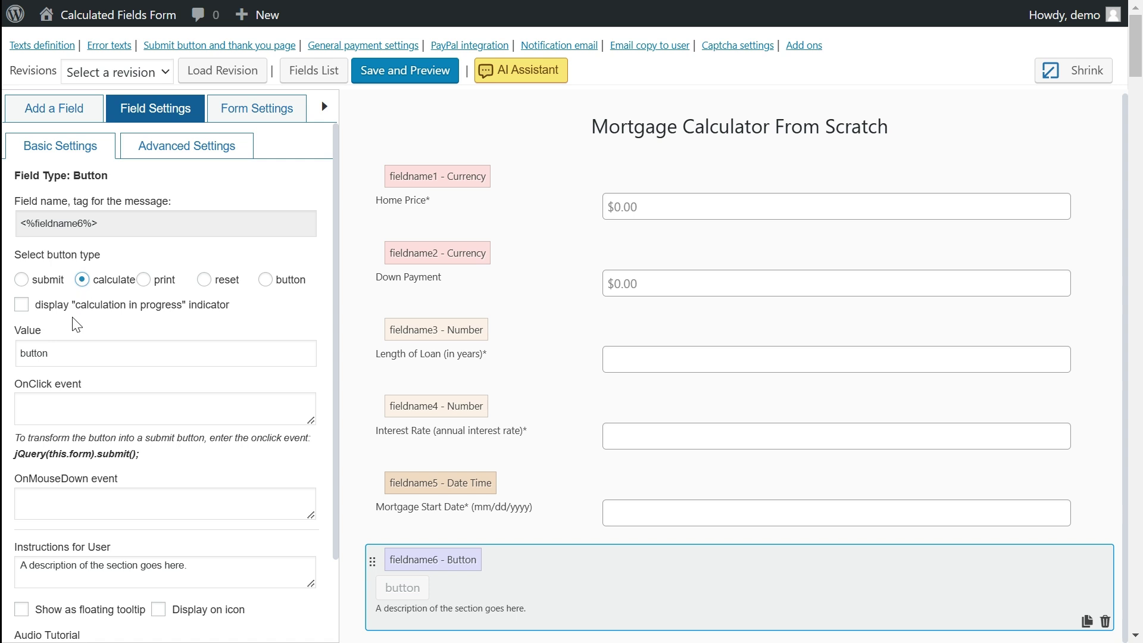
{"action": "left_click", "coordinate": [22, 306]}
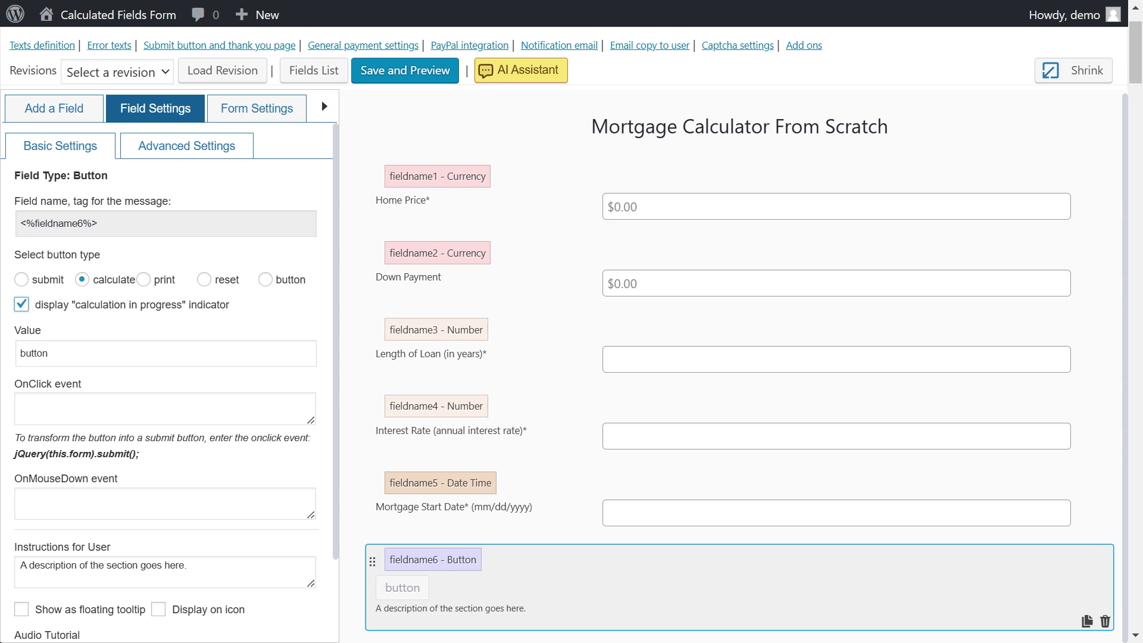
Caption the button 'CALCULATE' and delete its description text.
{"action": "left_click", "coordinate": [64, 353]}
{"action": "double_click", "coordinate": [64, 352]}
{"action": "type", "text": "CALCULATE"}
{"action": "left_click", "coordinate": [255, 580]}
{"action": "triple_click", "coordinate": [255, 566]}
{"action": "key", "text": "BackSpace"}
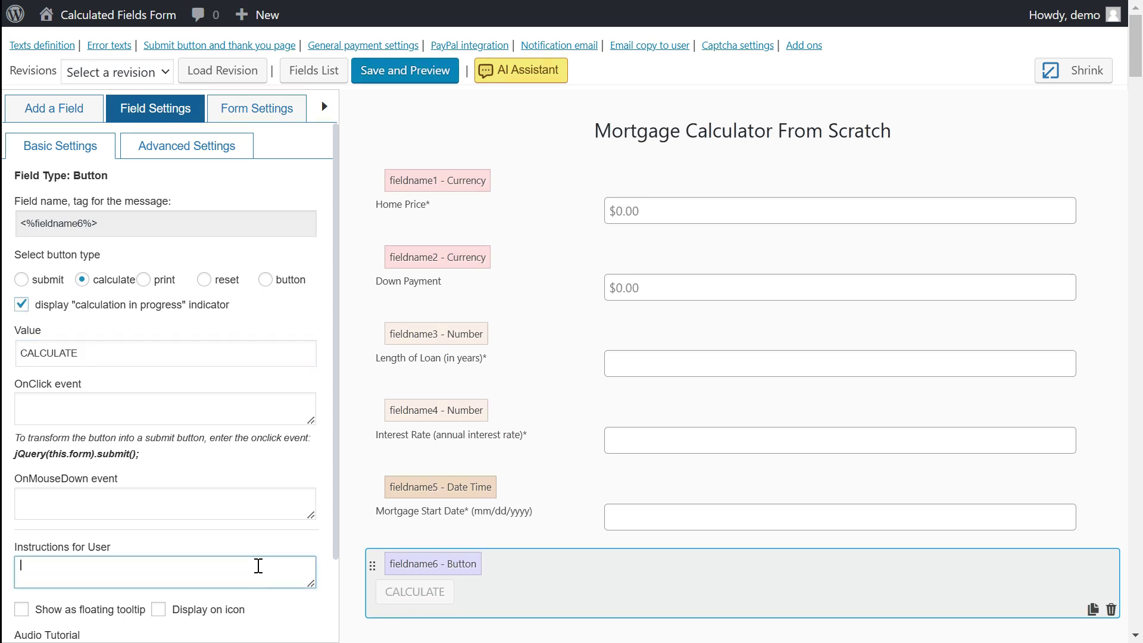
{"action": "left_click", "coordinate": [70, 103]}
Add a large calculated field labelled 'Monthly Payment'.
{"action": "left_click", "coordinate": [237, 584]}
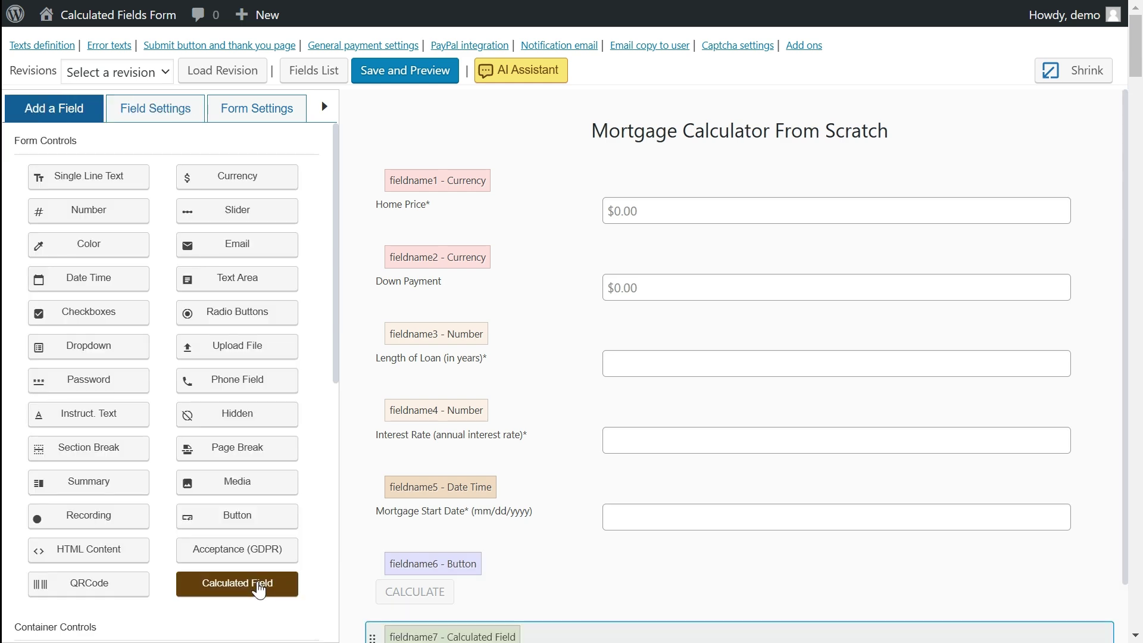
{"action": "left_click", "coordinate": [144, 218]}
{"action": "double_click", "coordinate": [144, 218]}
{"action": "type", "text": "Monthly Payment"}
{"action": "scroll", "coordinate": [164, 309], "scroll_direction": "down", "scroll_amount": 3}
{"action": "left_click", "coordinate": [241, 386]}
{"action": "scroll", "coordinate": [159, 431], "scroll_direction": "down", "scroll_amount": 12}
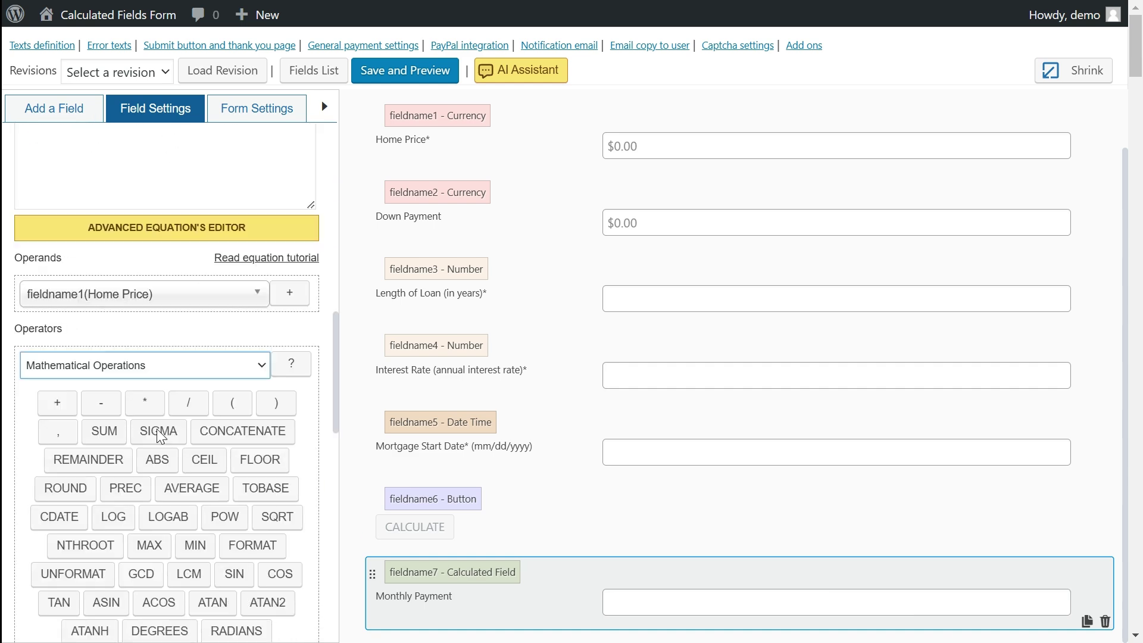
{"action": "left_click", "coordinate": [143, 364]}
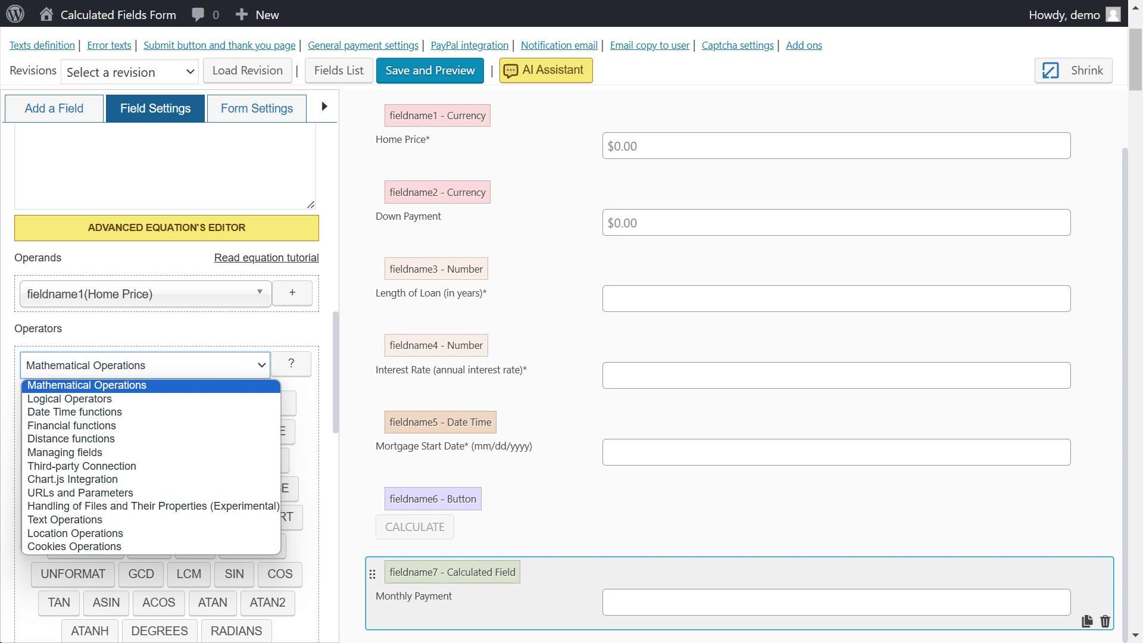
Build the equation CALCULATEPAYMENT(fieldname1-fieldname2,fieldname3*12,fieldname4*100) from the Financial functions.
{"action": "left_click", "coordinate": [90, 425]}
{"action": "left_click", "coordinate": [114, 492]}
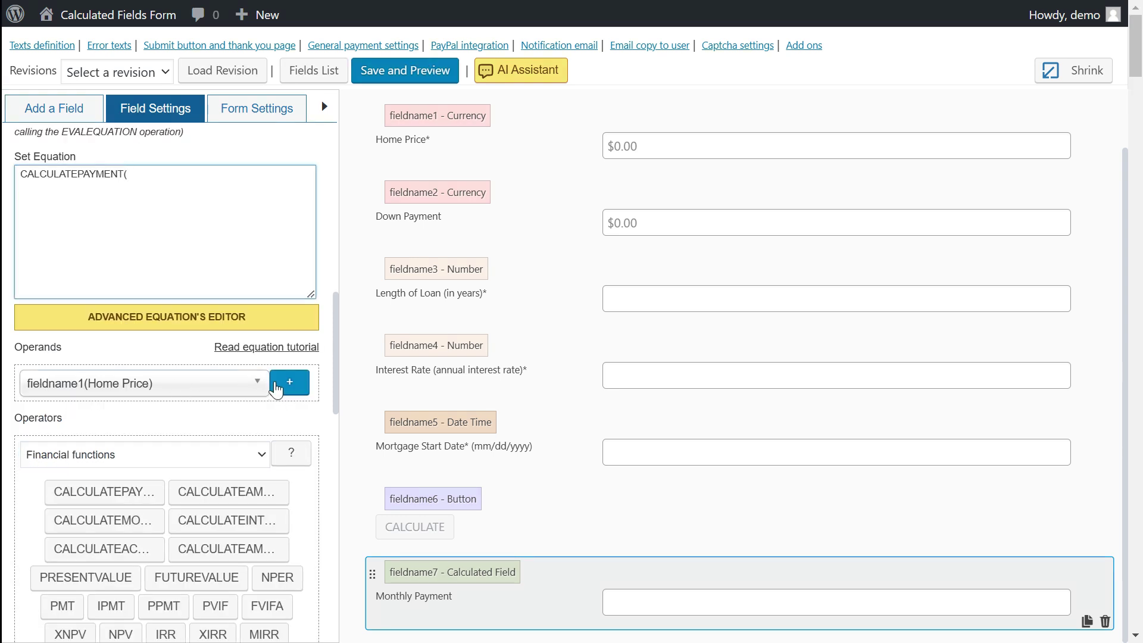
{"action": "left_click", "coordinate": [277, 387]}
{"action": "left_click", "coordinate": [245, 200]}
{"action": "type", "text": "-"}
{"action": "left_click", "coordinate": [230, 388]}
{"action": "left_click", "coordinate": [245, 463]}
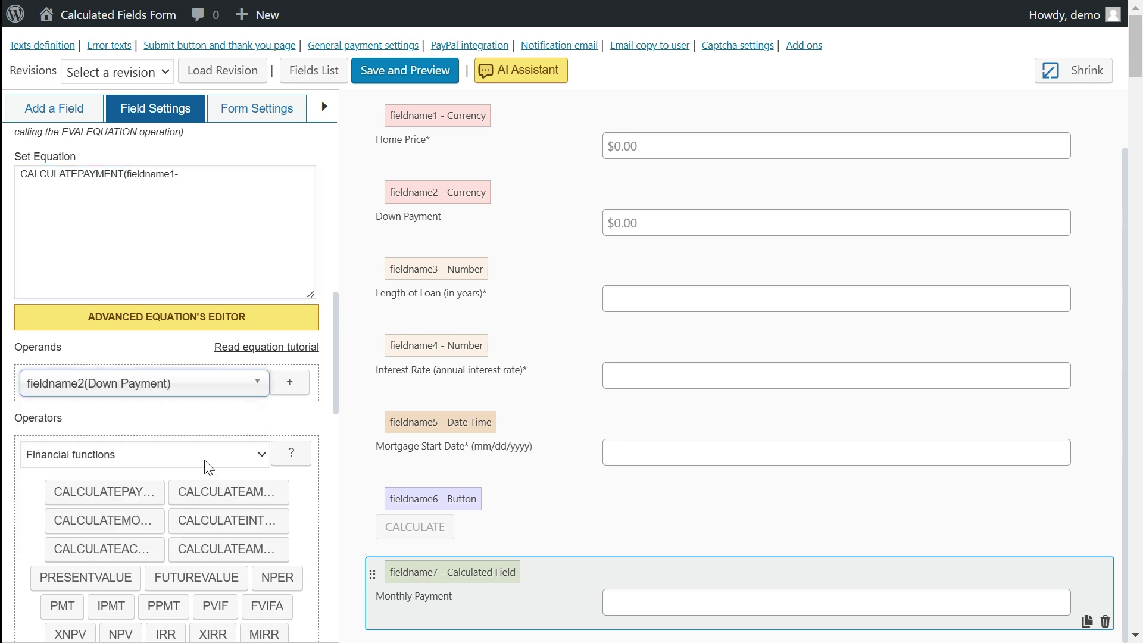
{"action": "left_click", "coordinate": [294, 383]}
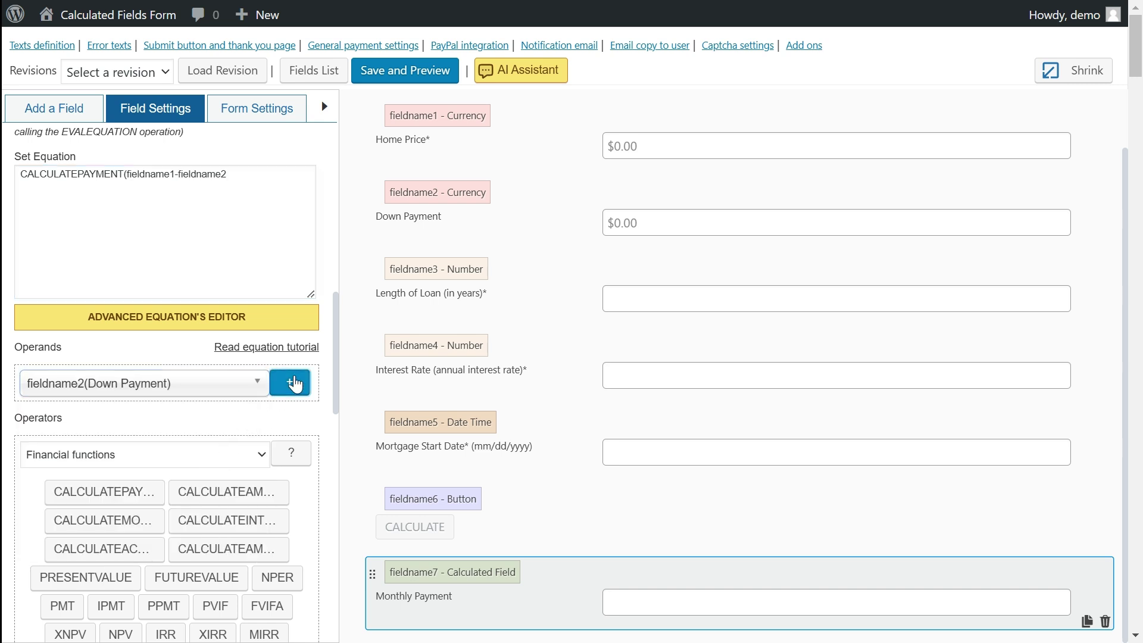
{"action": "left_click", "coordinate": [256, 182]}
{"action": "type", "text": ",fieldname3*"}
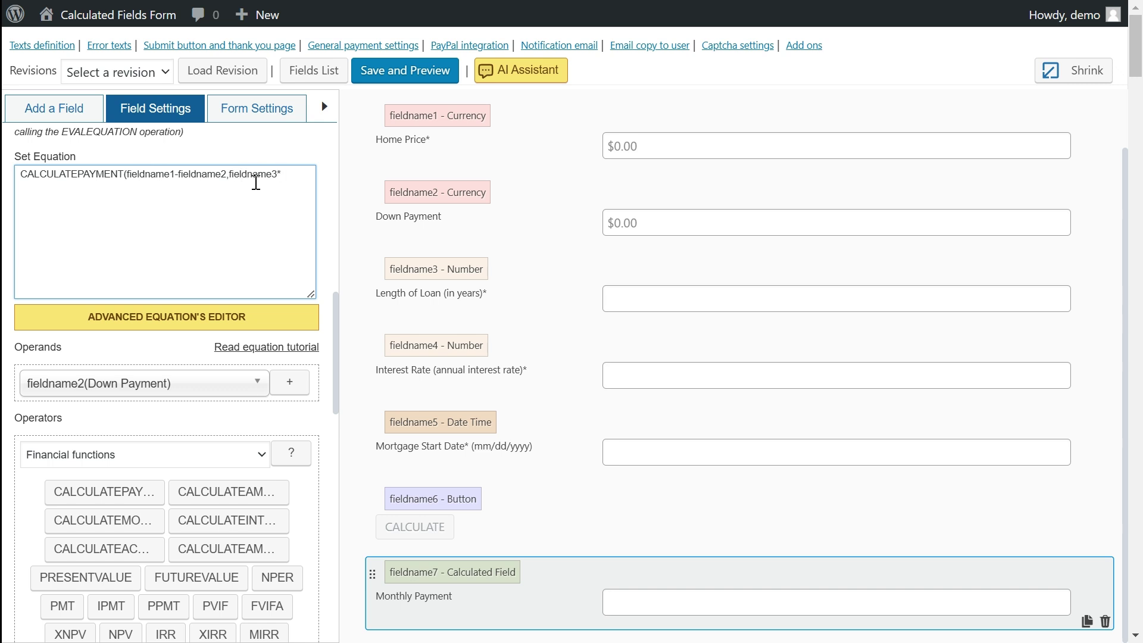
{"action": "type", "text": "12,fieldname4*"}
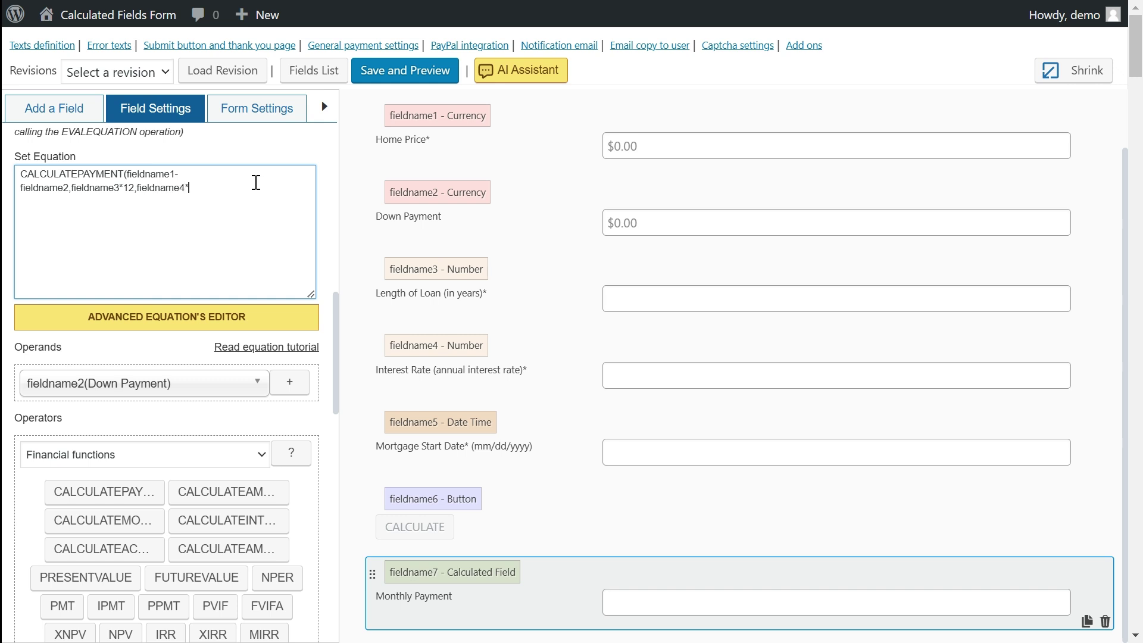
{"action": "type", "text": "100)"}
Wrap the Monthly Payment equation in PREC(..., 2) in the Advanced Equation's Editor and save.
{"action": "left_click", "coordinate": [148, 323]}
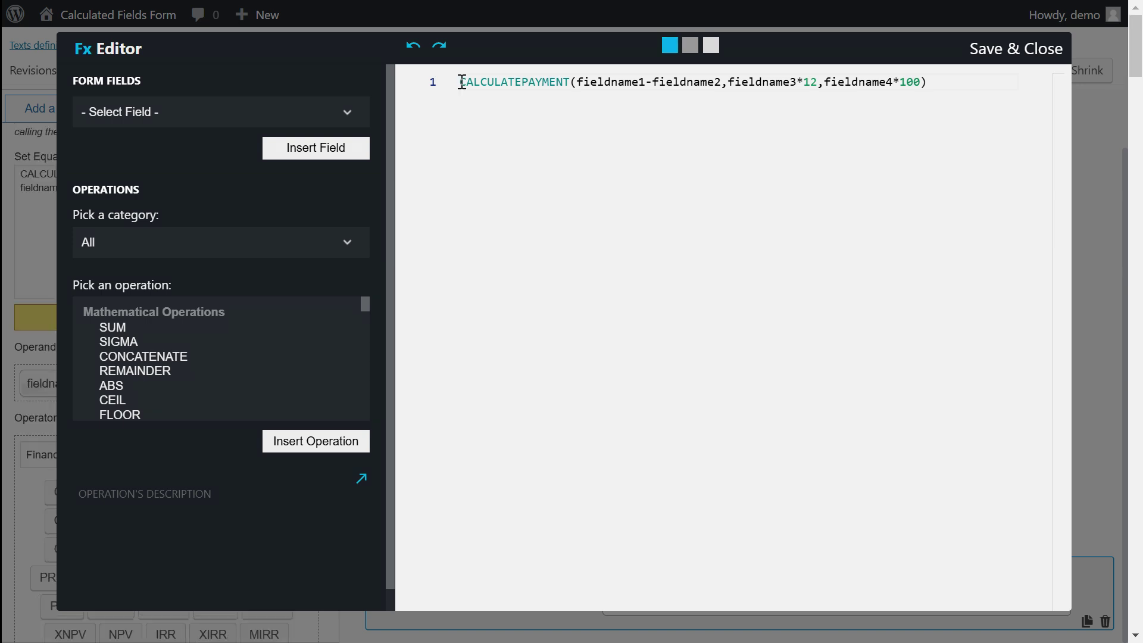
{"action": "type", "text": "PREC("}
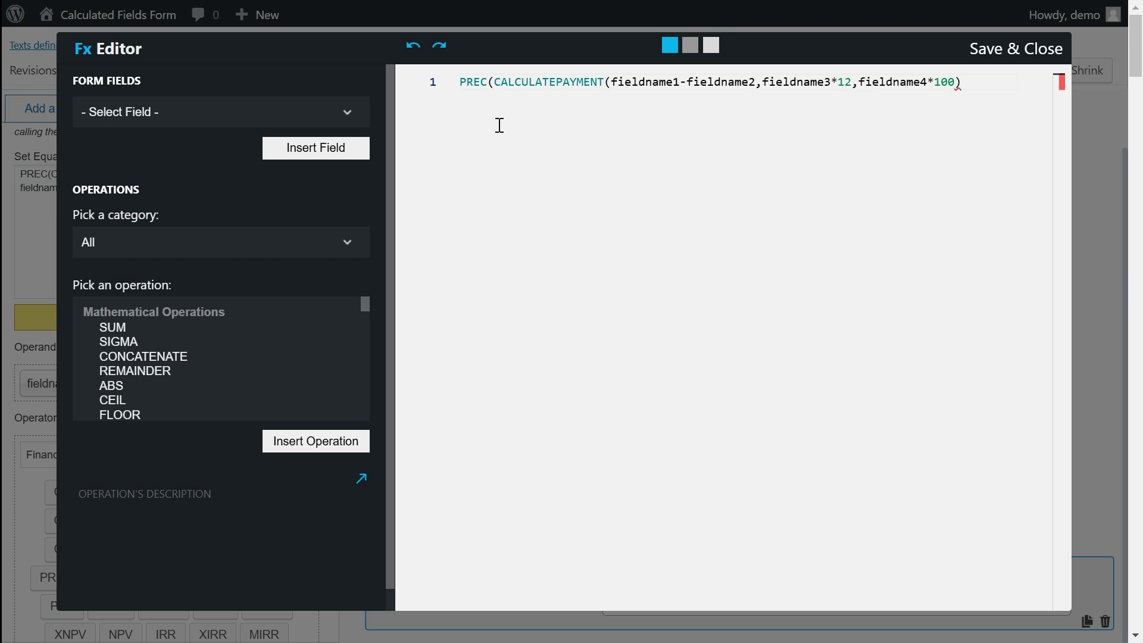
{"action": "left_click", "coordinate": [966, 83]}
{"action": "type", "text": ", 2)"}
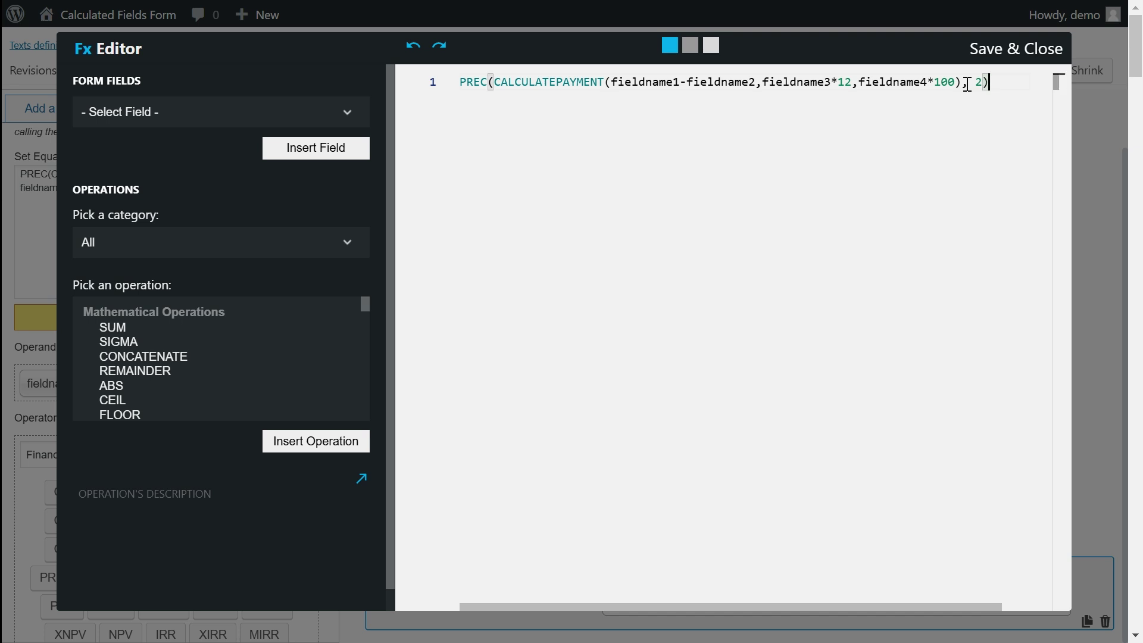
{"action": "left_click", "coordinate": [985, 49]}
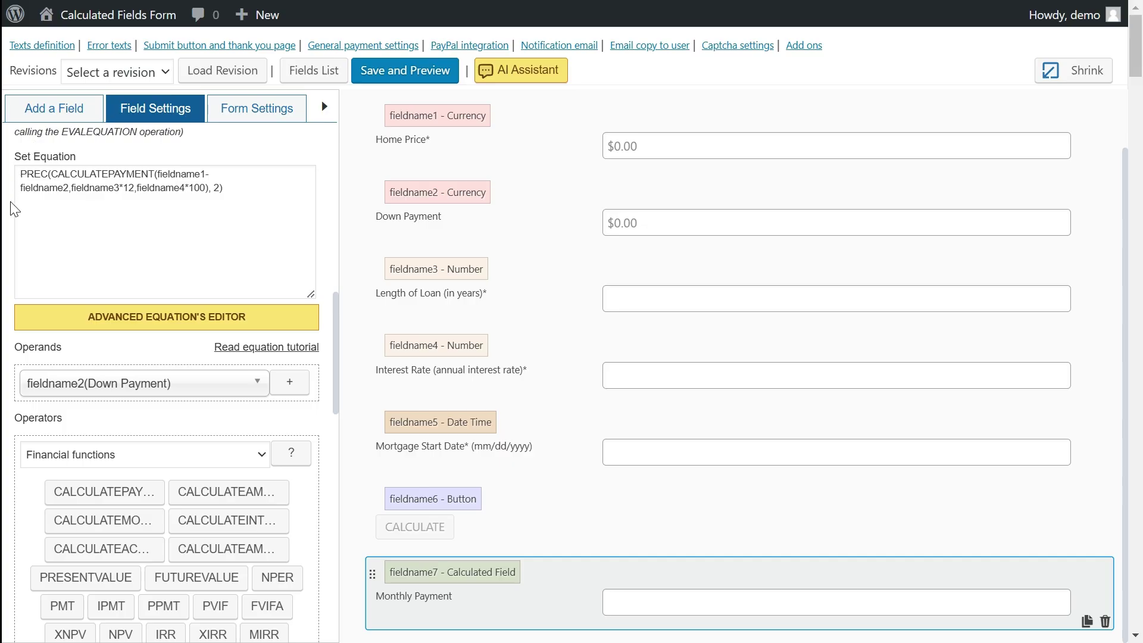
Give the result a '$' prefix, currency formatting and a thousands grouping symbol.
{"action": "scroll", "coordinate": [158, 328], "scroll_direction": "down", "scroll_amount": 9}
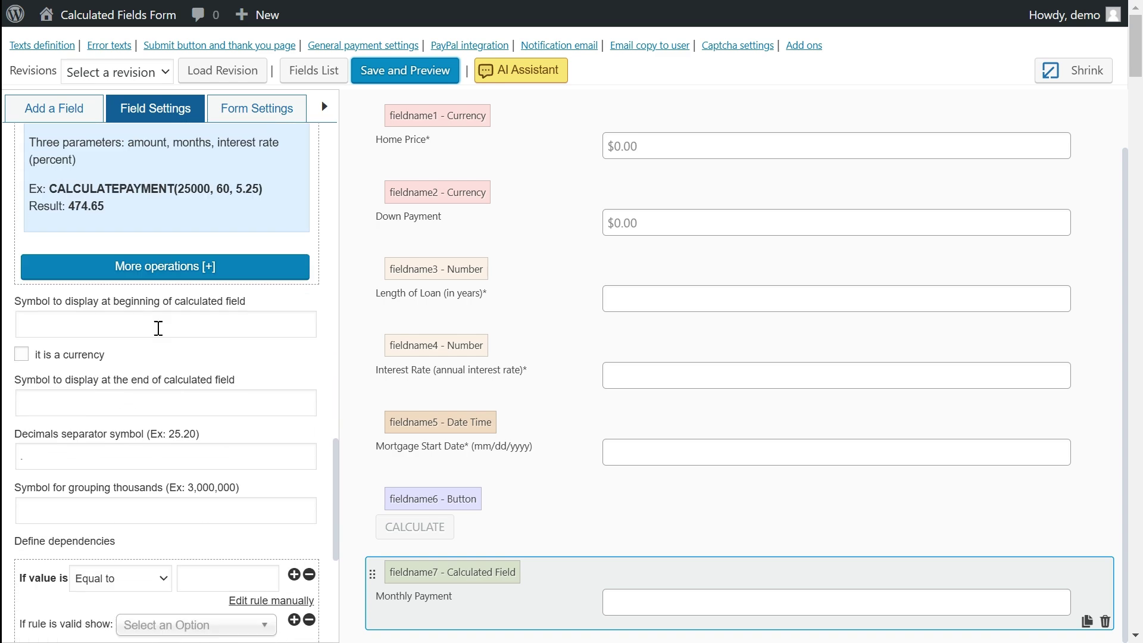
{"action": "left_click", "coordinate": [158, 328]}
{"action": "type", "text": "$"}
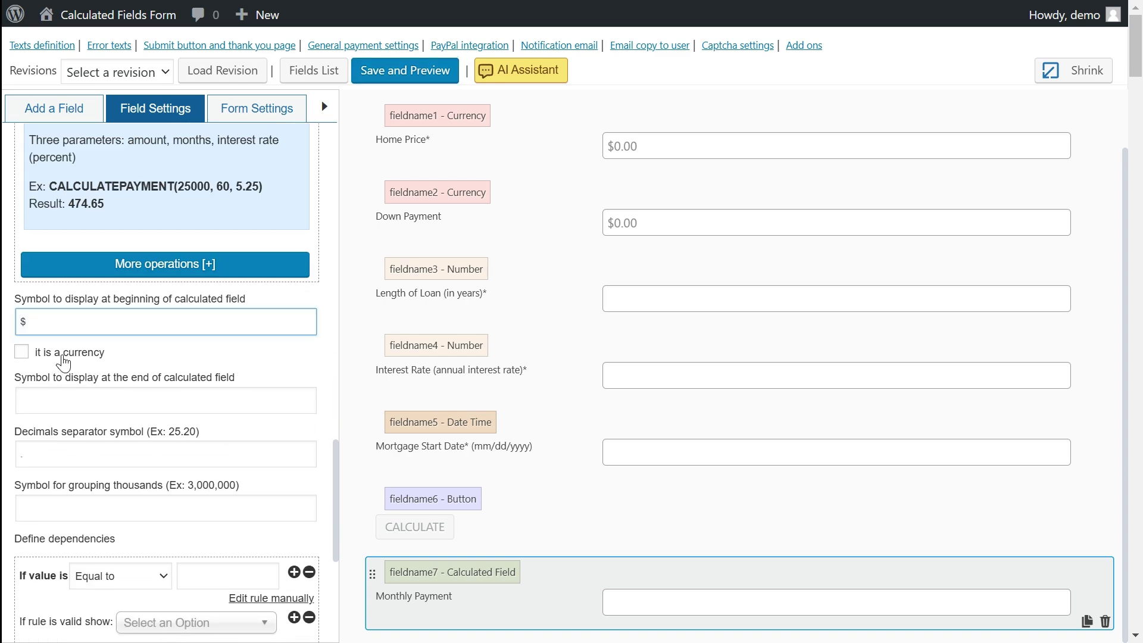
{"action": "left_click", "coordinate": [62, 358]}
{"action": "left_click", "coordinate": [34, 506]}
Use ',' for grouping, save and preview, then enter 120,000 price, 5,000 down and 30 years.
{"action": "type", "text": ","}
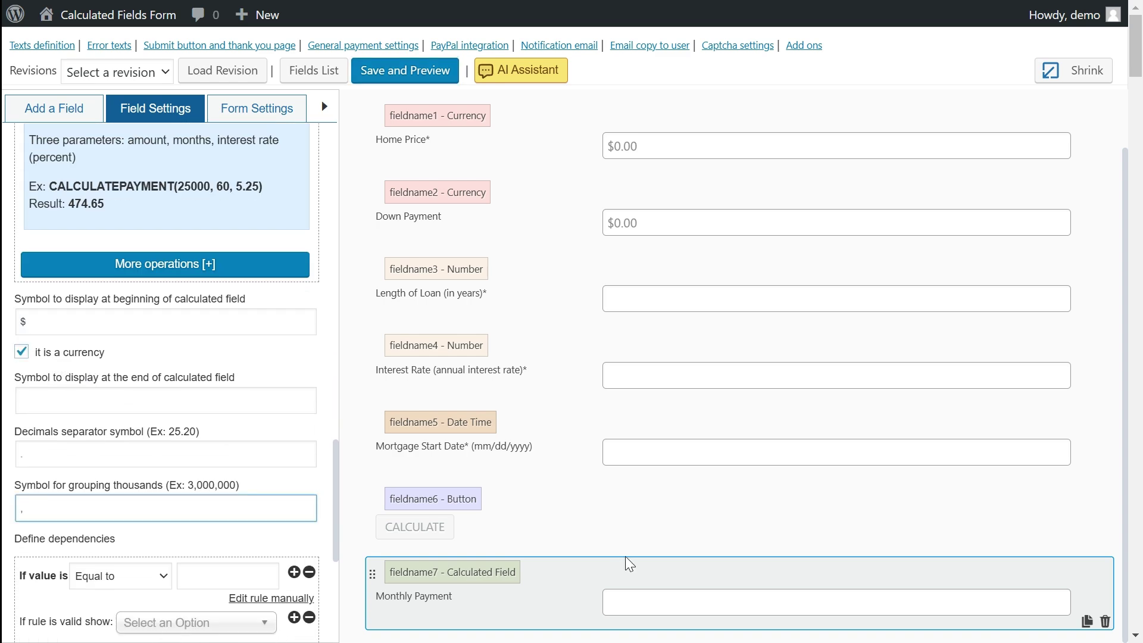
{"action": "left_click", "coordinate": [406, 71]}
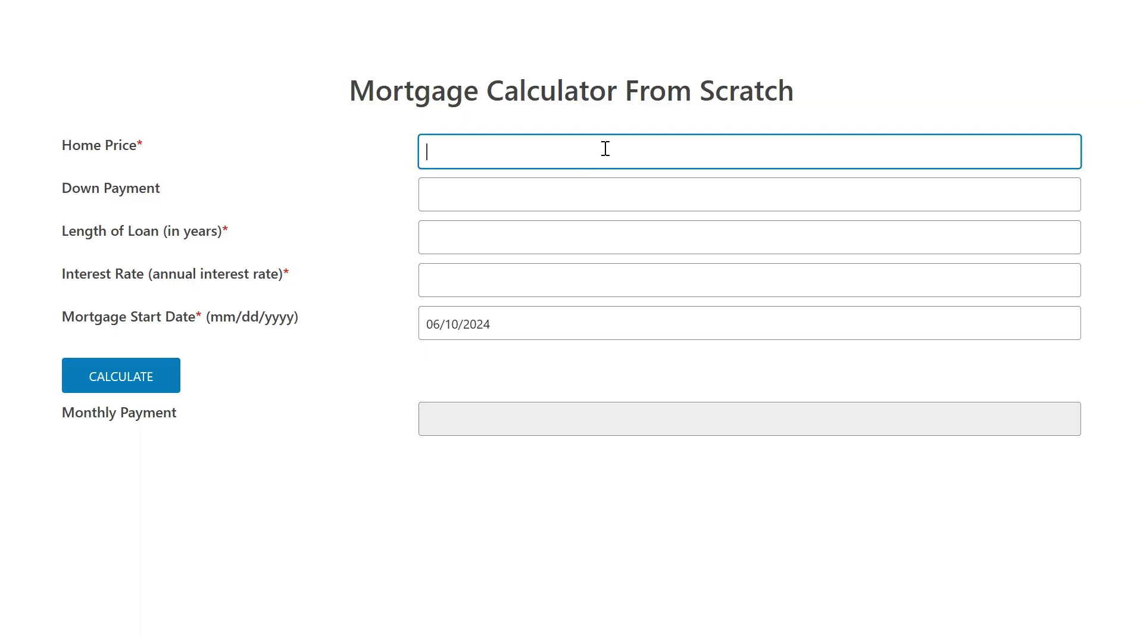
{"action": "type", "text": "120,000"}
{"action": "key", "text": "Tab"}
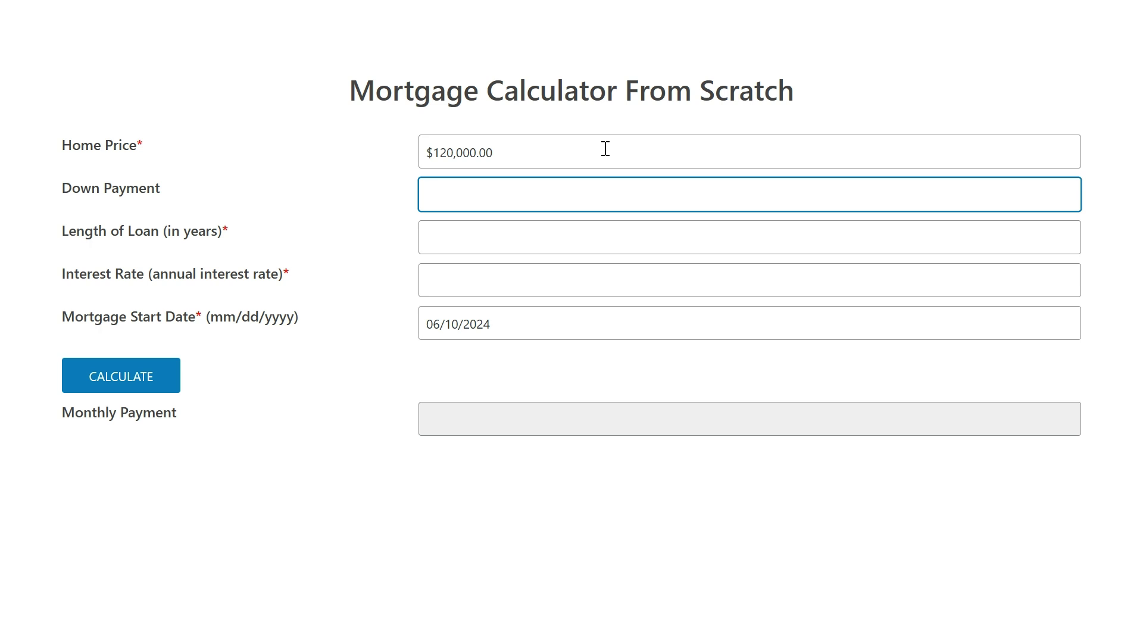
{"action": "type", "text": "5,000"}
{"action": "key", "text": "Tab"}
{"action": "type", "text": "30"}
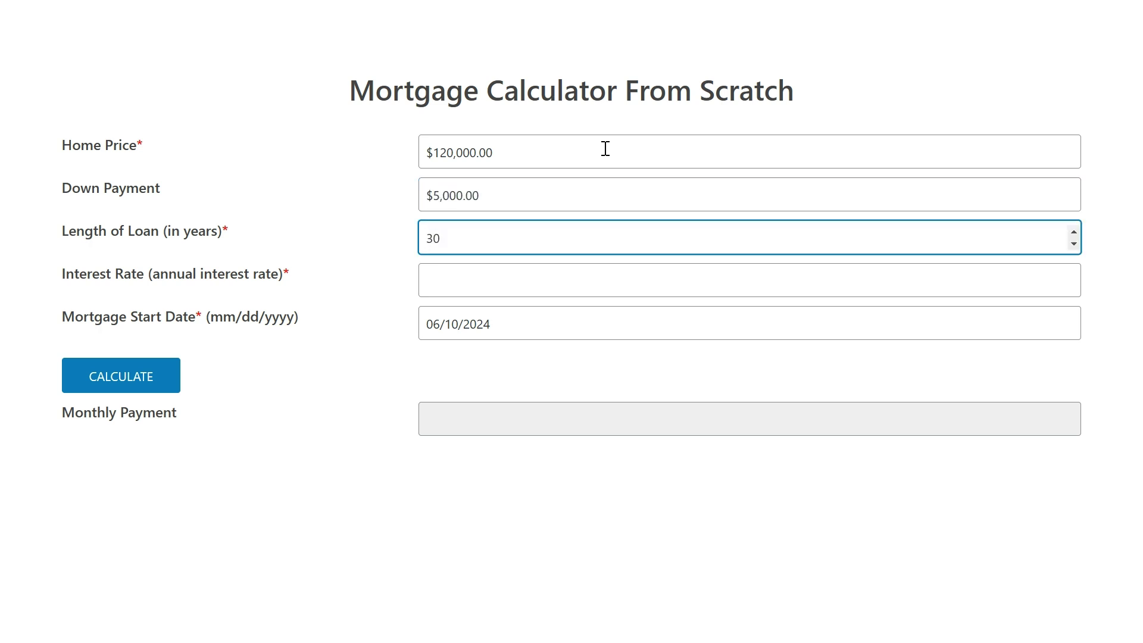
{"action": "key", "text": "Tab"}
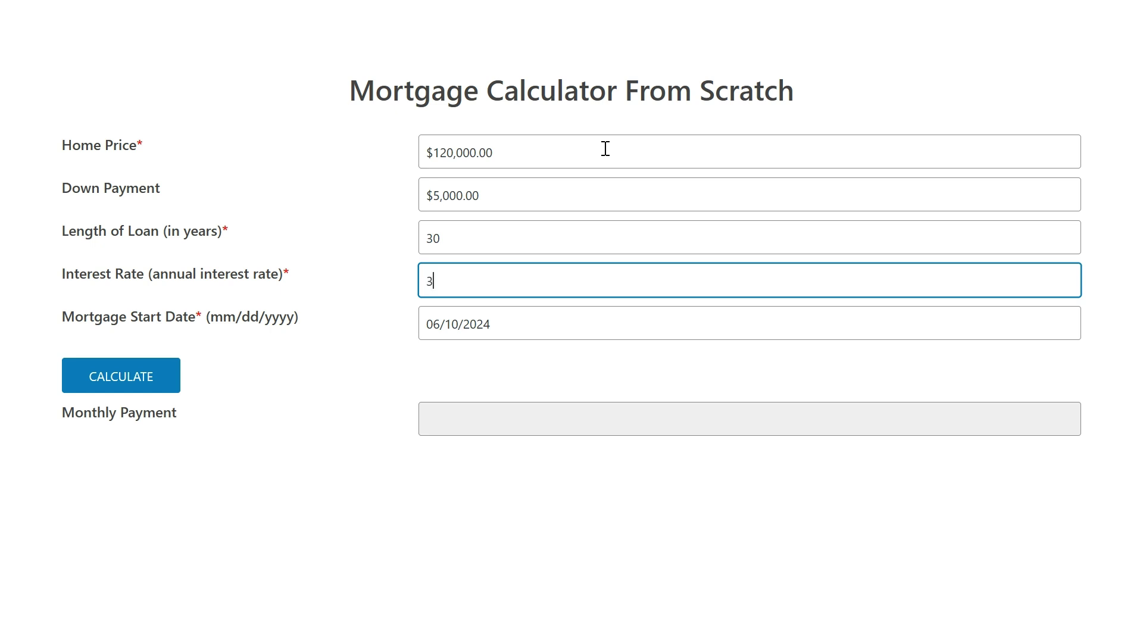